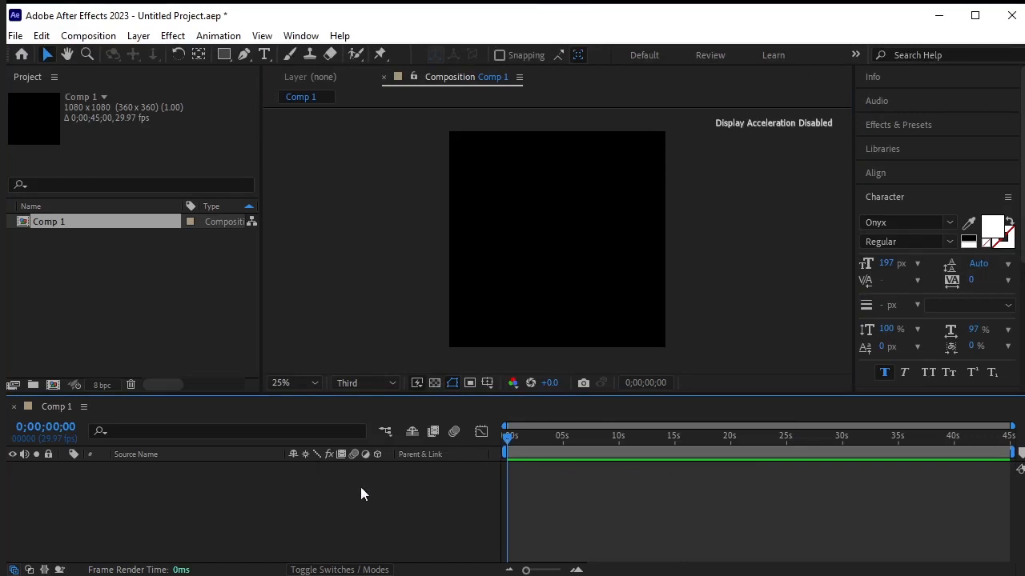
Step: Add a text layer reading "ace Designs" in the composition and enlarge the word "ace" to 268 px
click(265, 56)
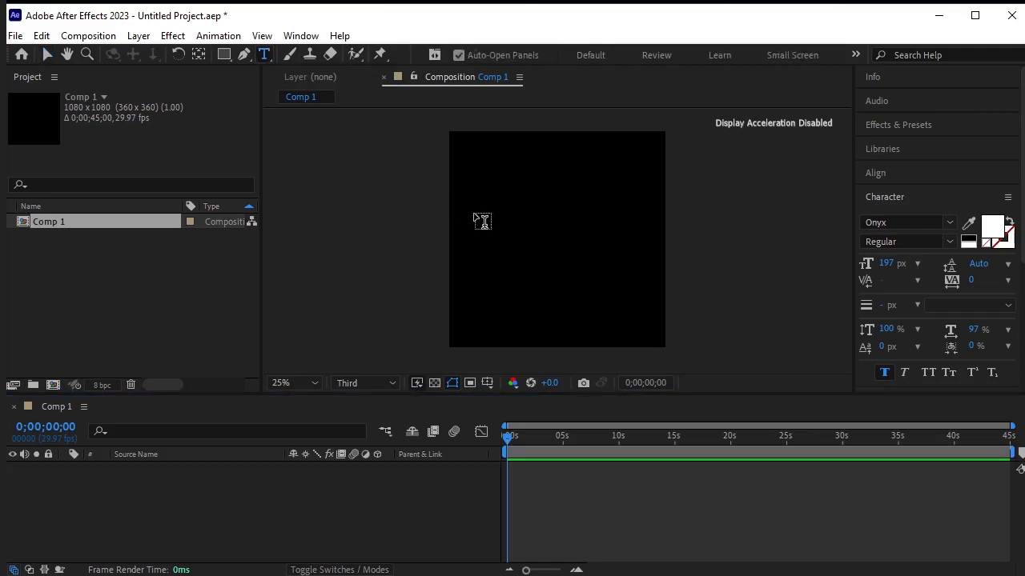
click(488, 225)
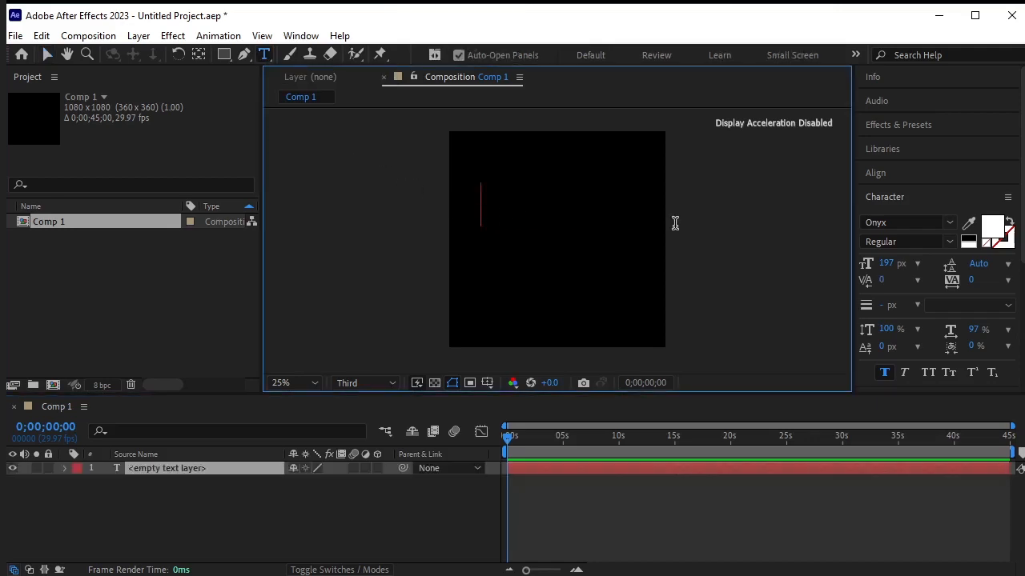
text(a)
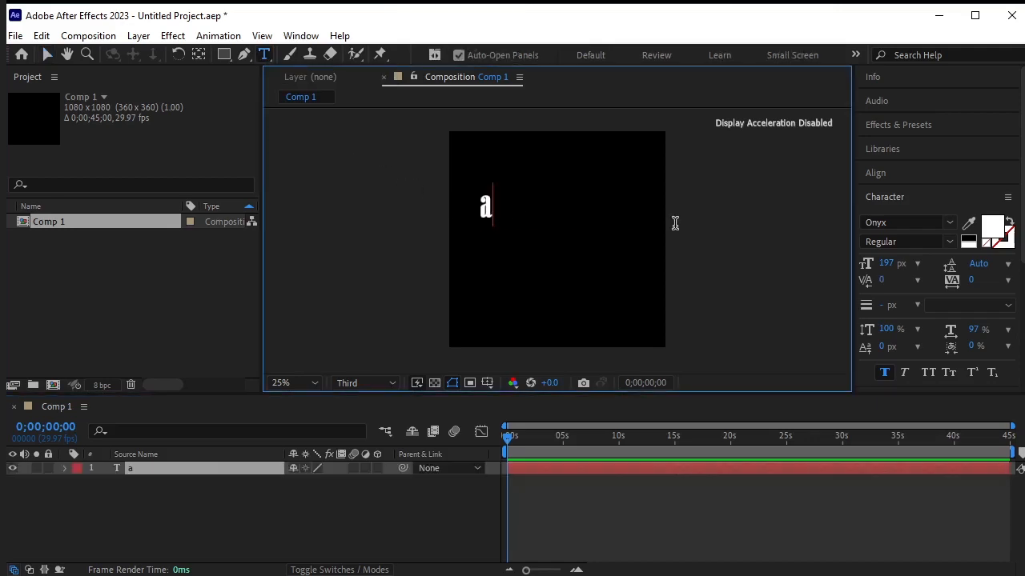
text(ce)
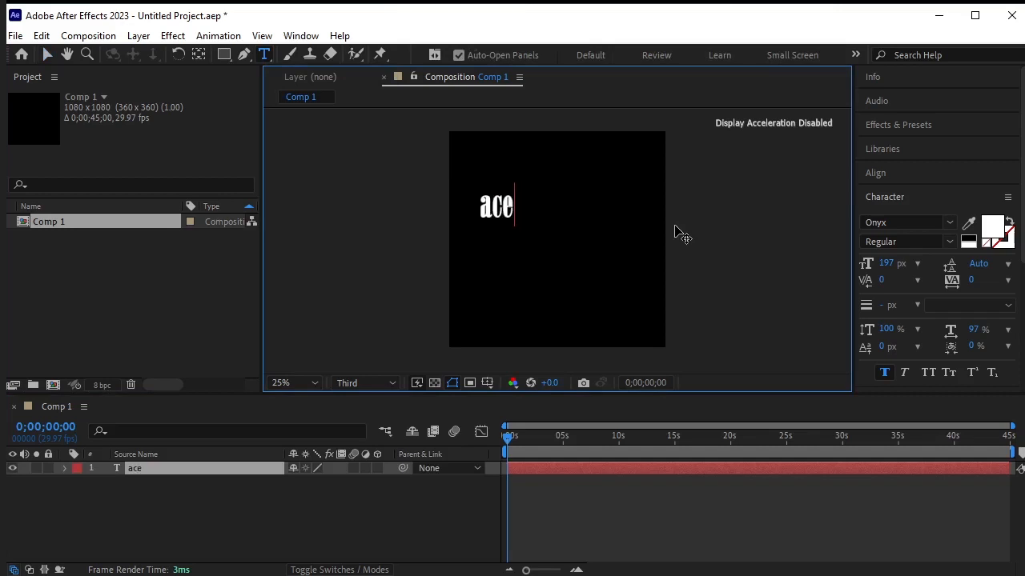
text( Desig)
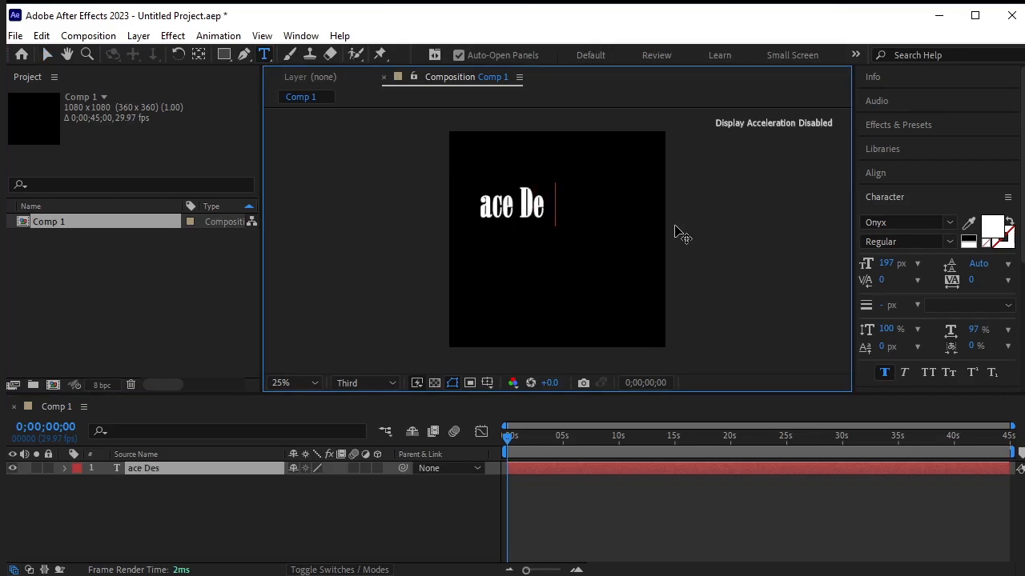
text(ns)
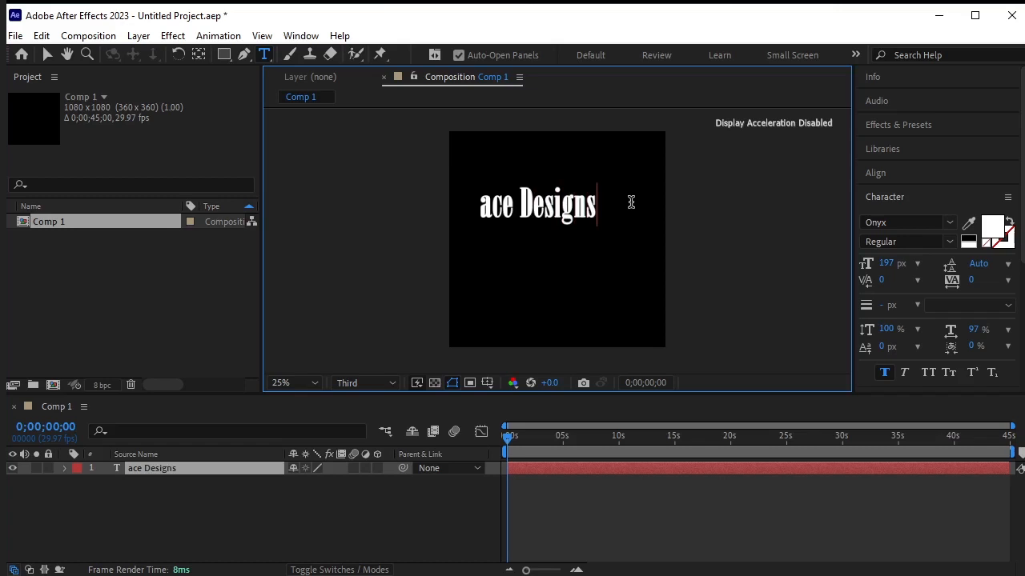
drag(514, 204, 477, 207)
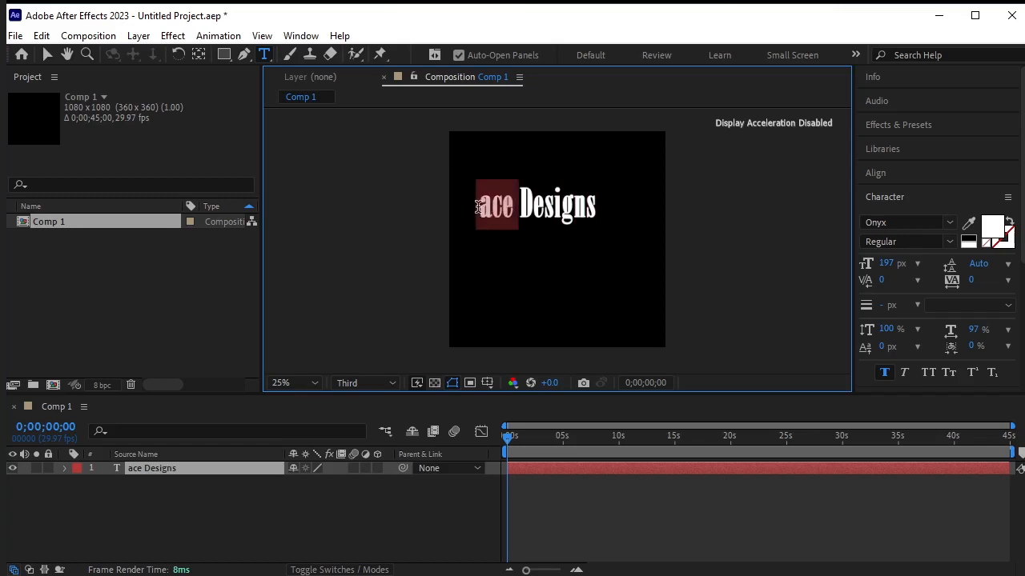
drag(888, 265, 945, 263)
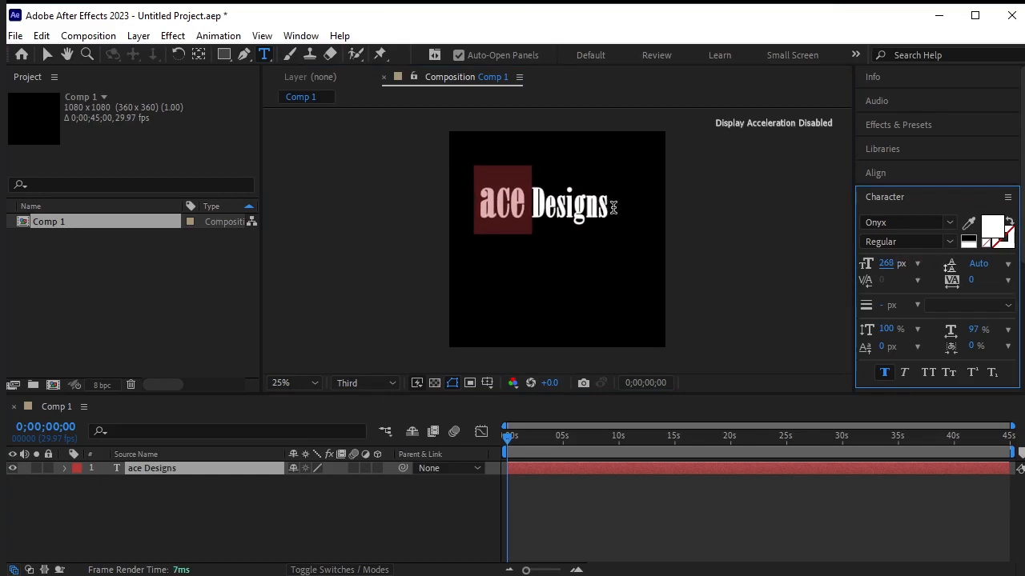
Step: Set the font of the whole "ace Designs" text to Tw Cen MT in the Regular style
triple_click(614, 208)
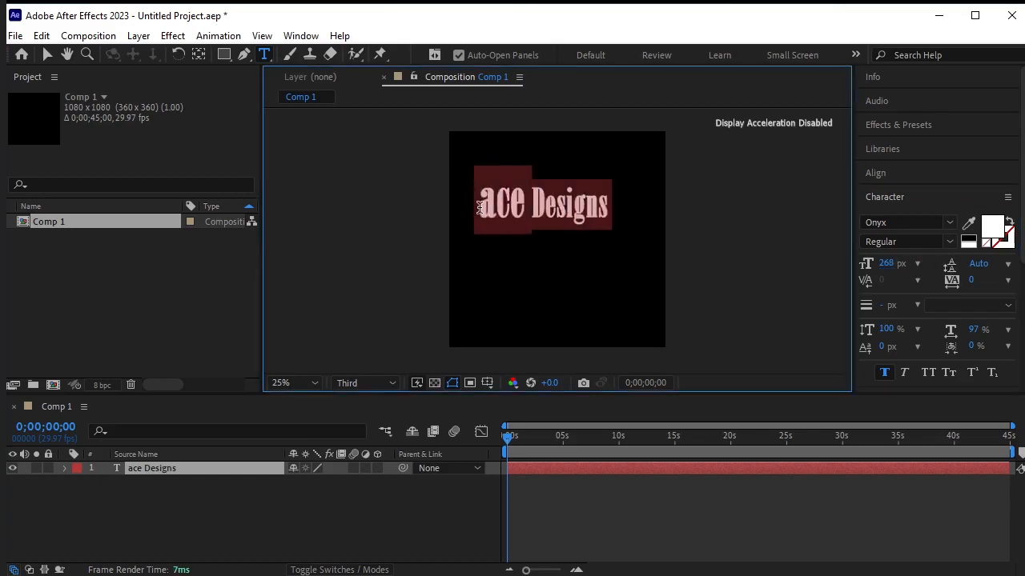
click(929, 221)
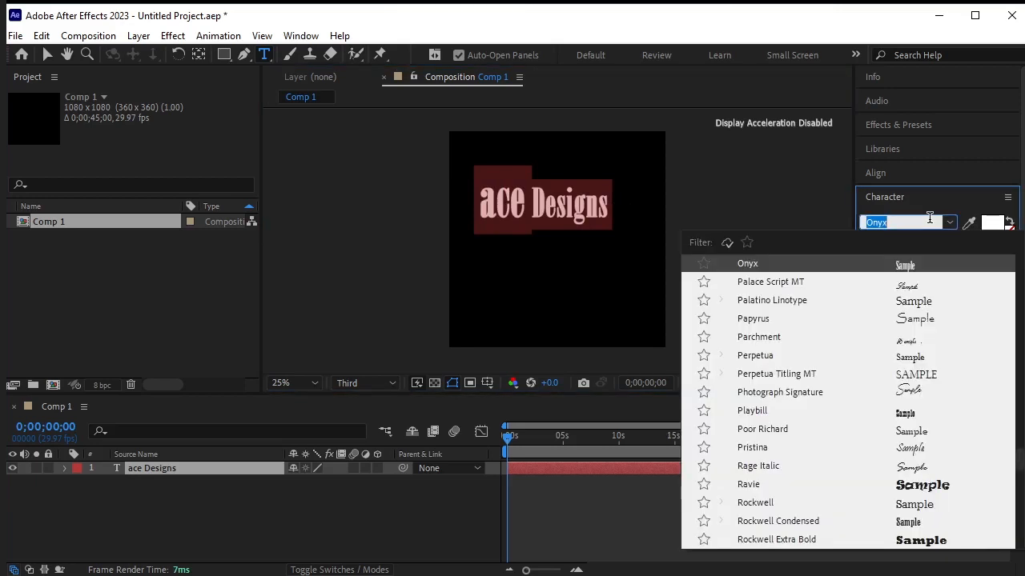
text(tw)
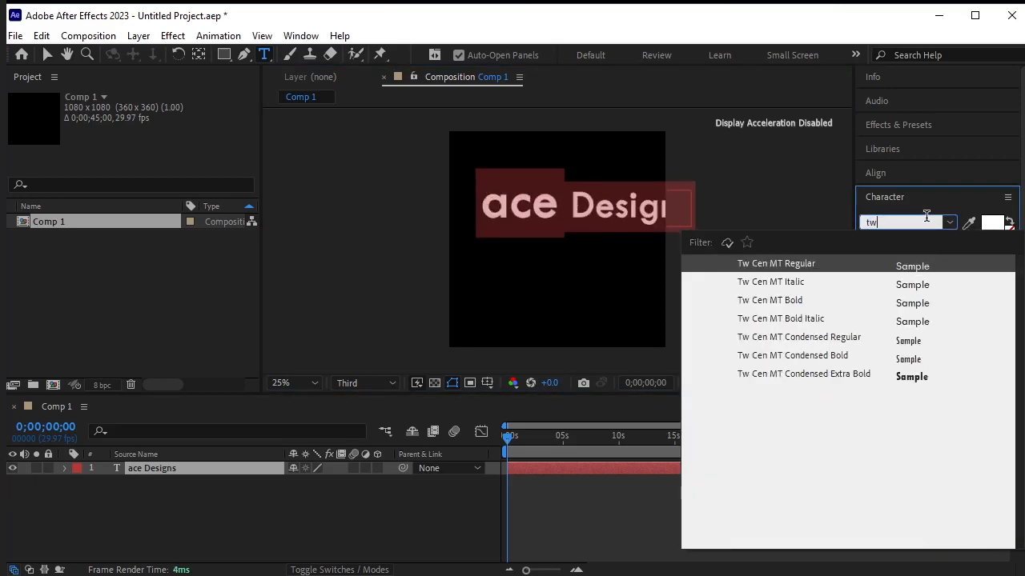
click(913, 301)
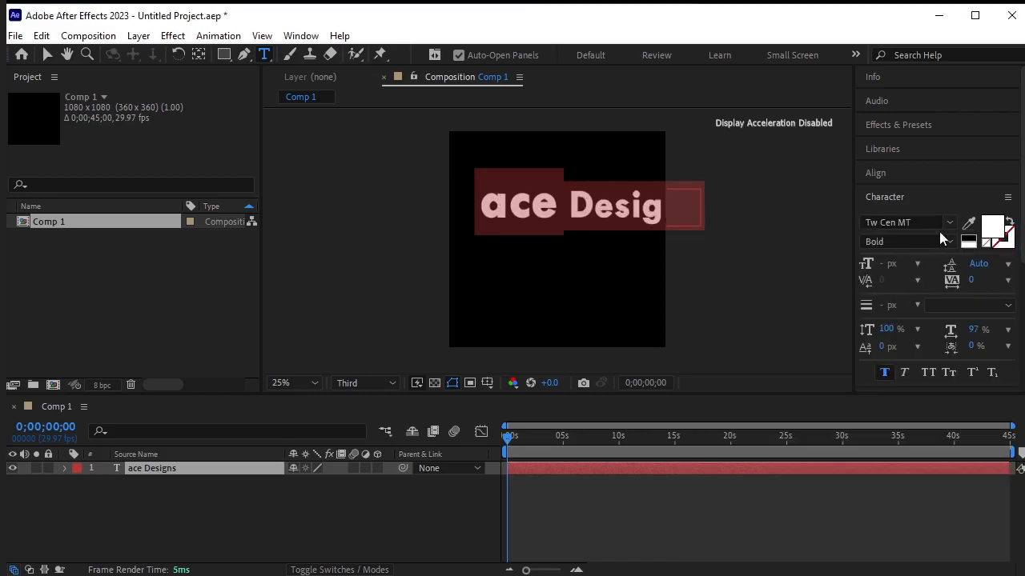
click(949, 243)
click(929, 255)
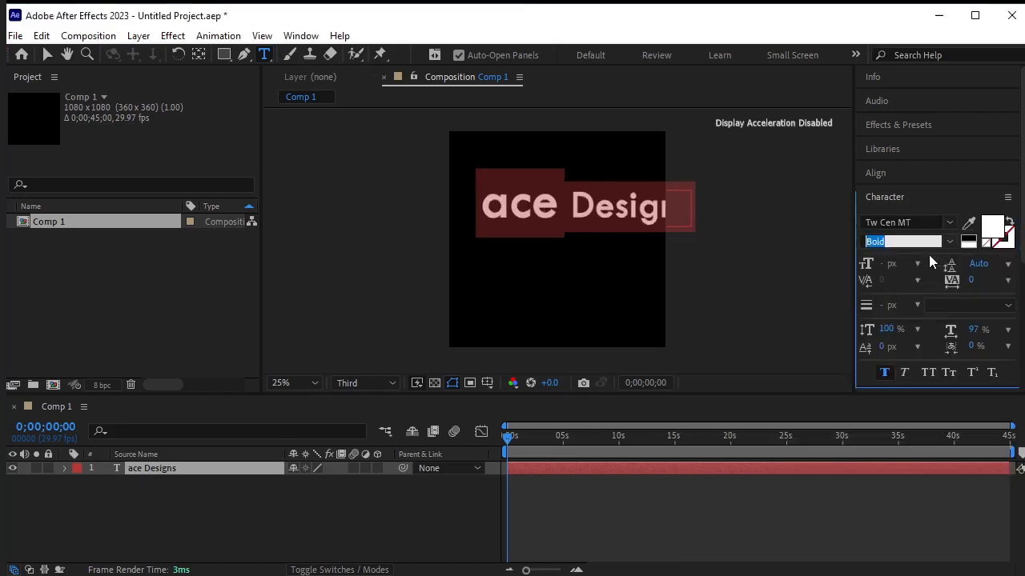
key(Escape)
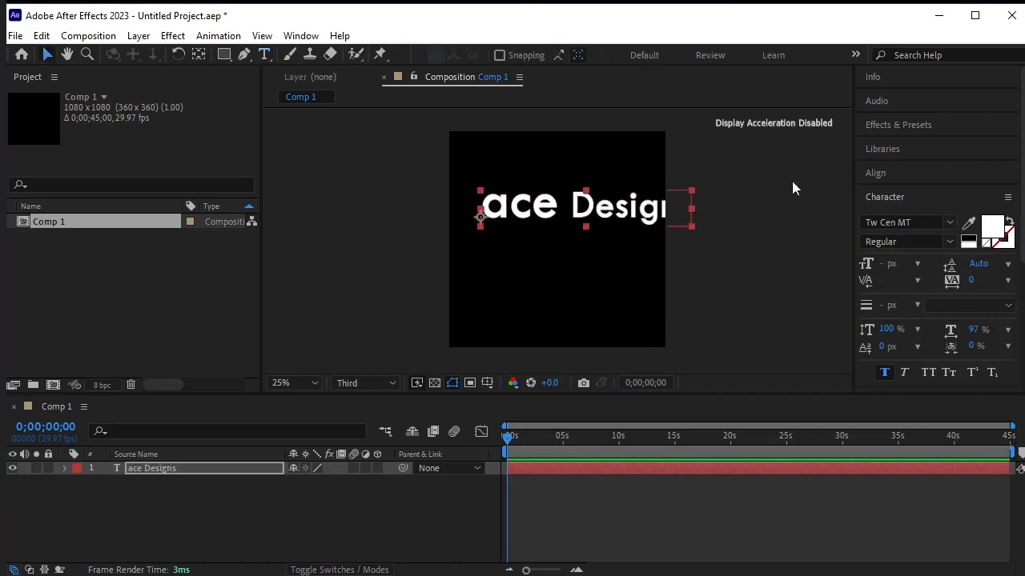
Step: Center the text layer horizontally and vertically within the composition
click(900, 173)
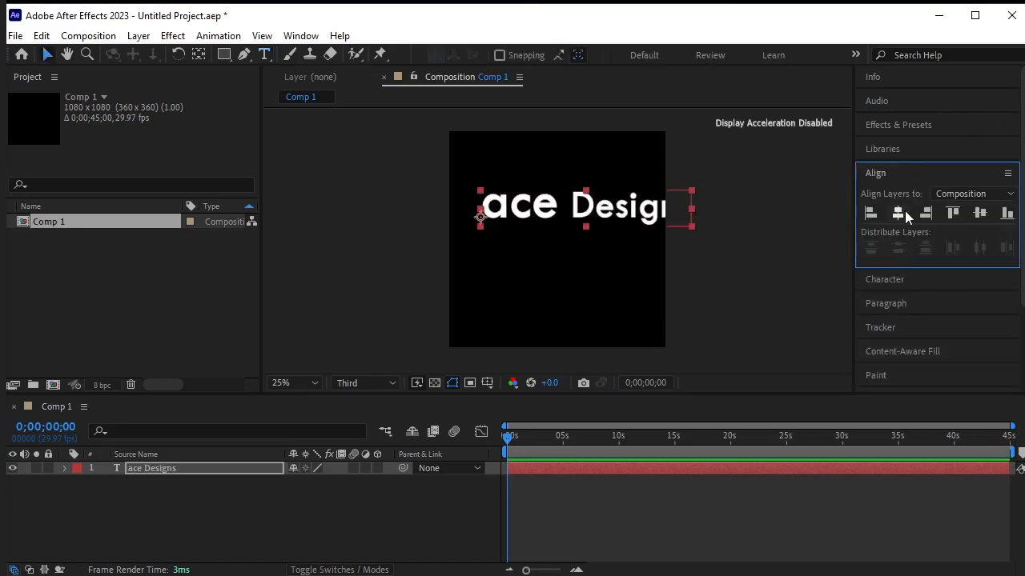
click(903, 212)
click(979, 213)
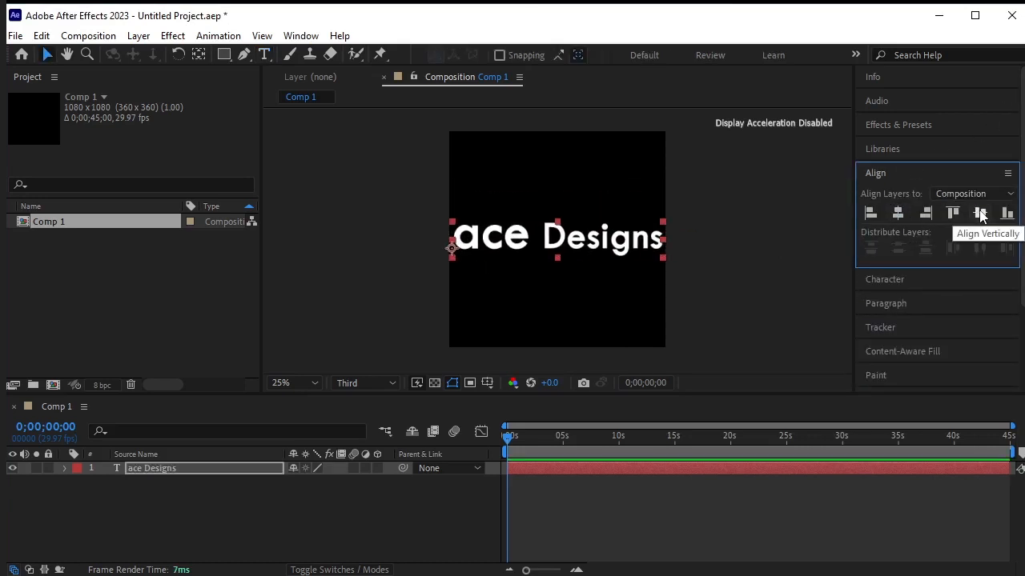
Step: Set the font size of the word "Designs" to 190 px
click(894, 280)
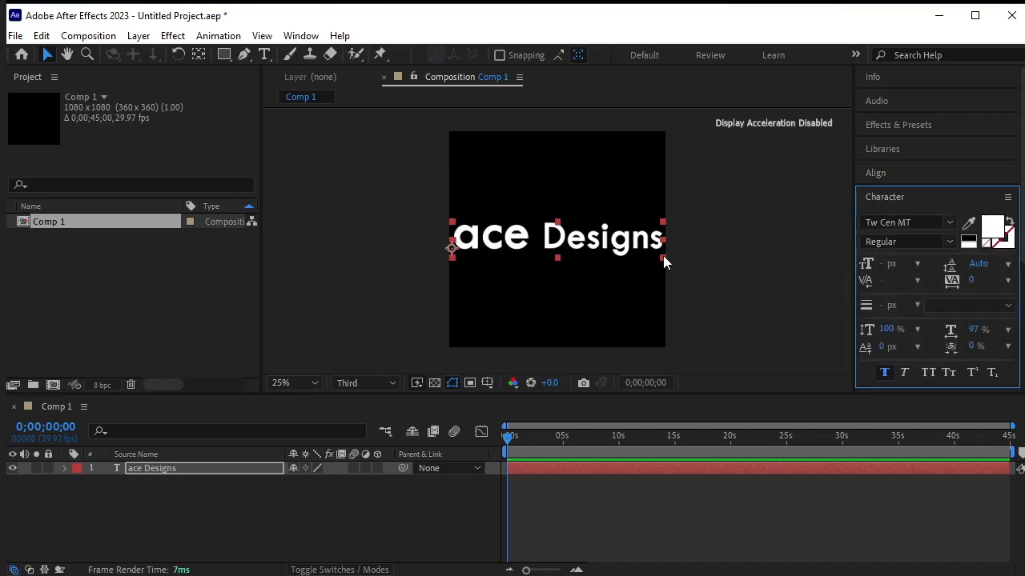
click(264, 55)
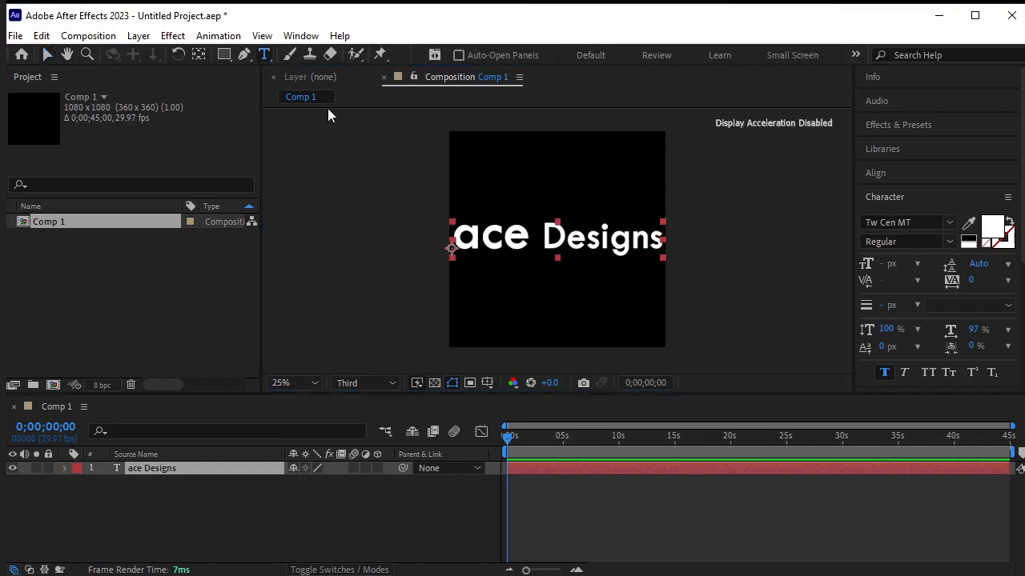
drag(544, 238, 705, 231)
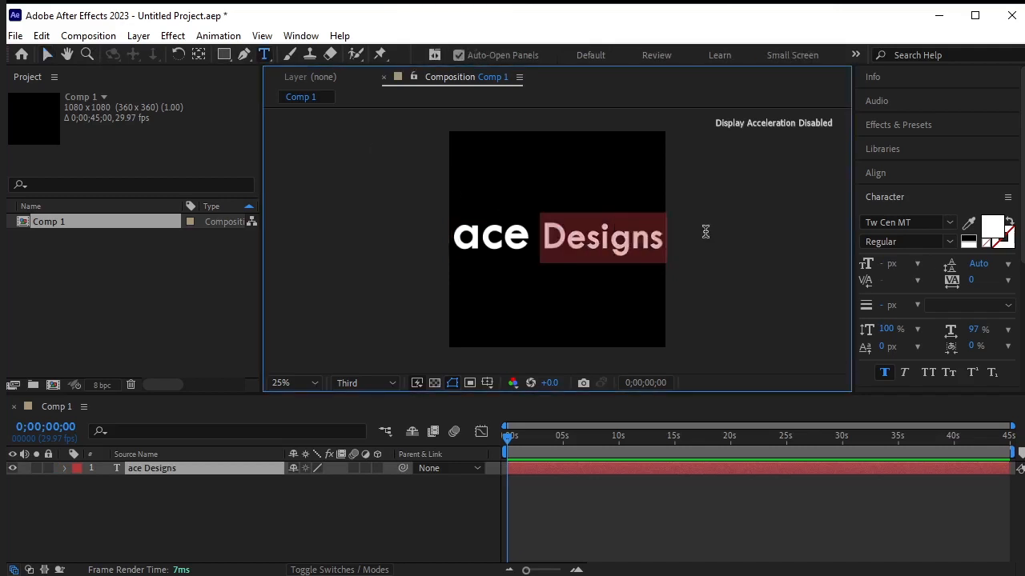
click(917, 264)
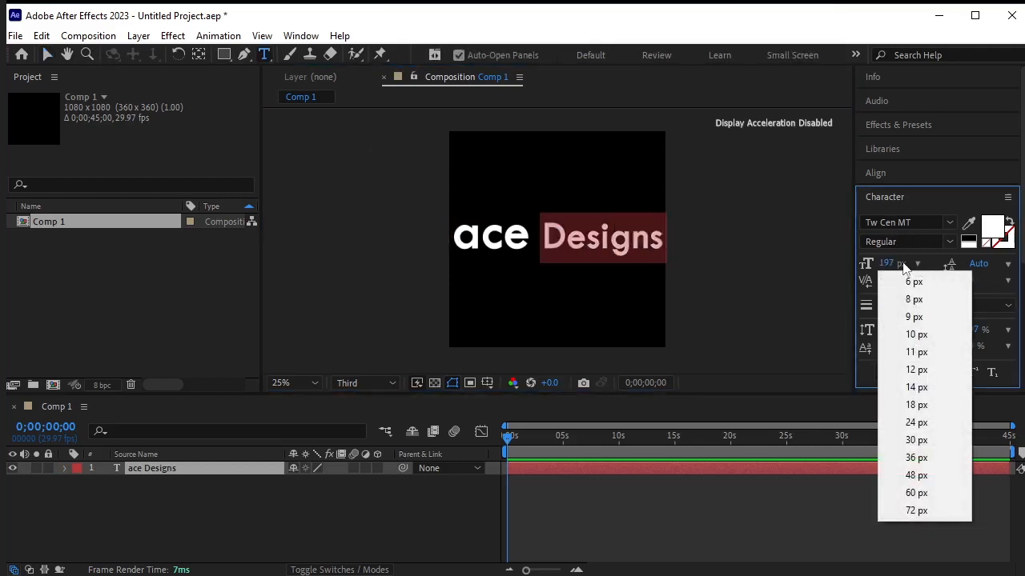
click(887, 263)
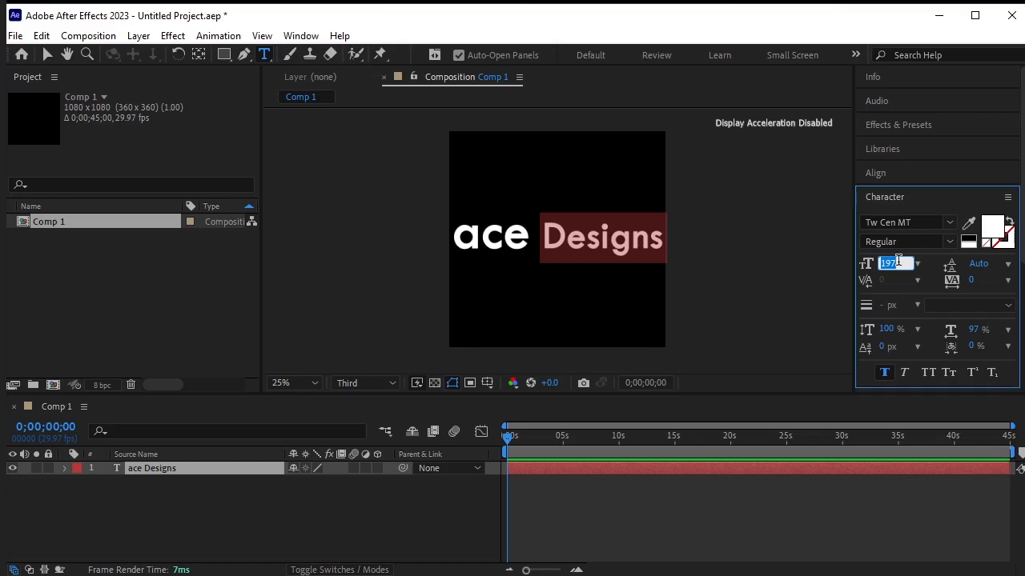
text(190)
key(Return)
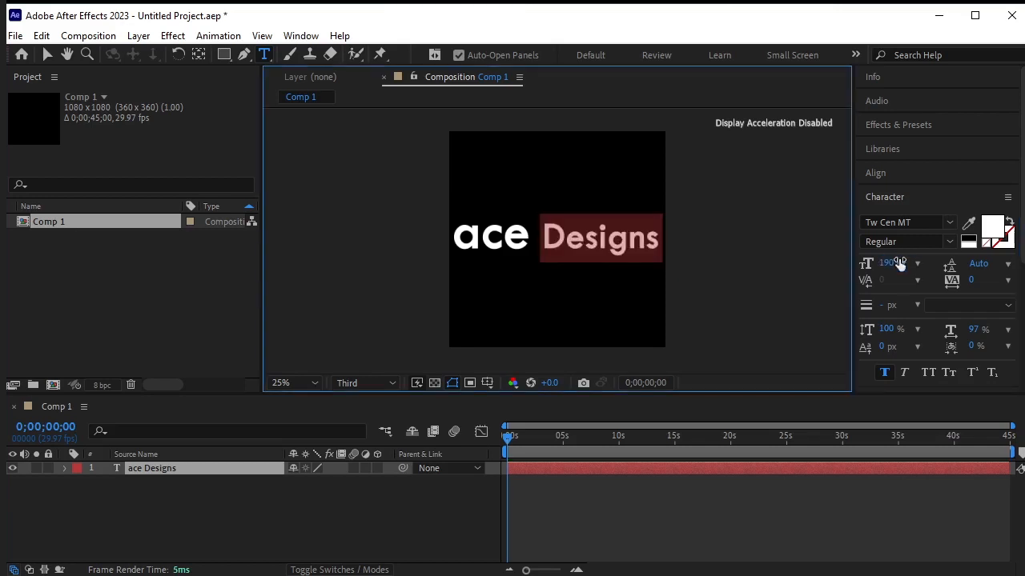
Step: Delete the space between "ace" and "Designs" so the text reads "aceDesigns"
click(531, 238)
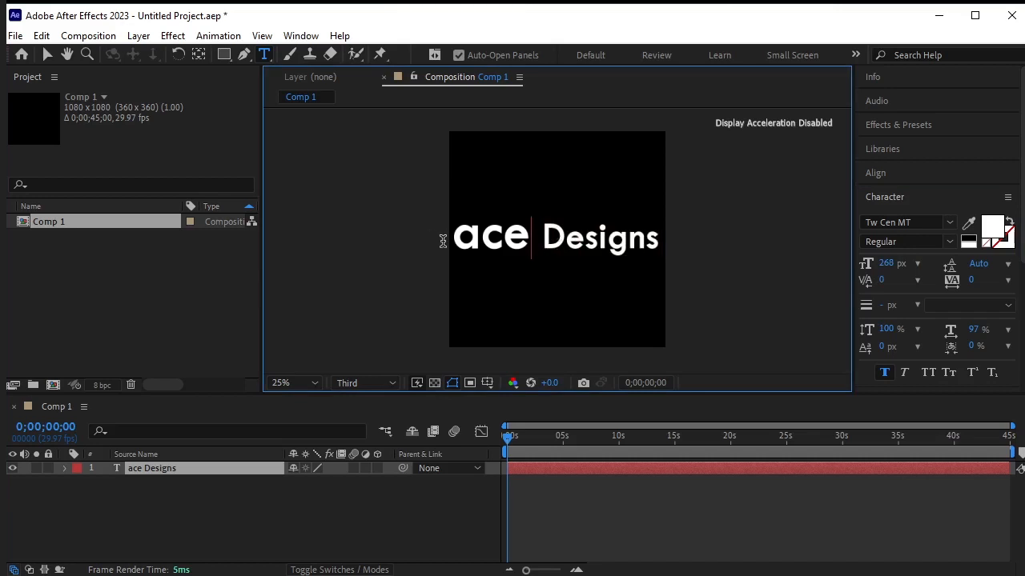
drag(544, 231, 534, 234)
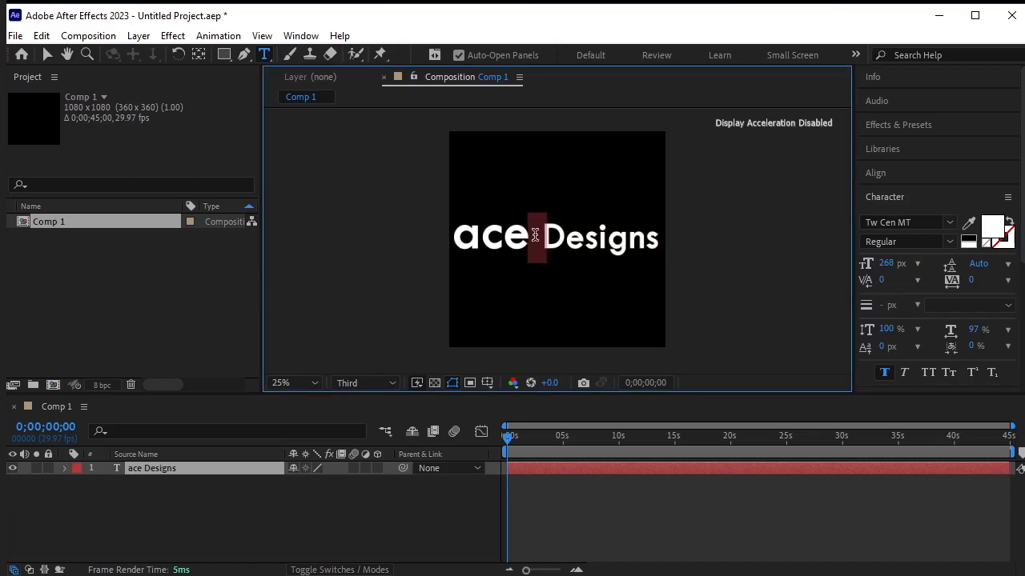
key(BackSpace)
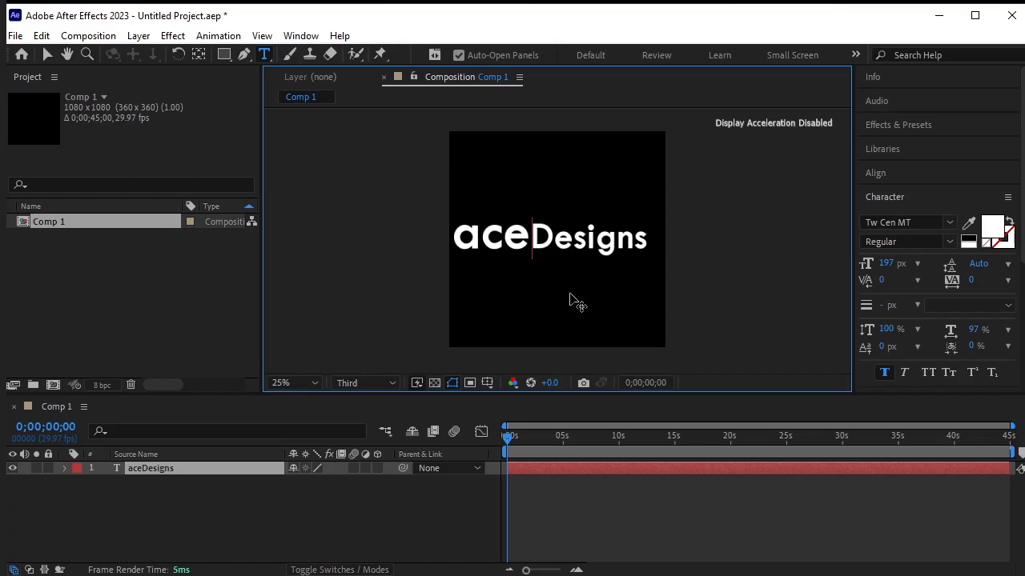
Step: Set the font size of "ace" to 250 px and move the text layer slightly to recenter it in the composition
drag(522, 237, 448, 238)
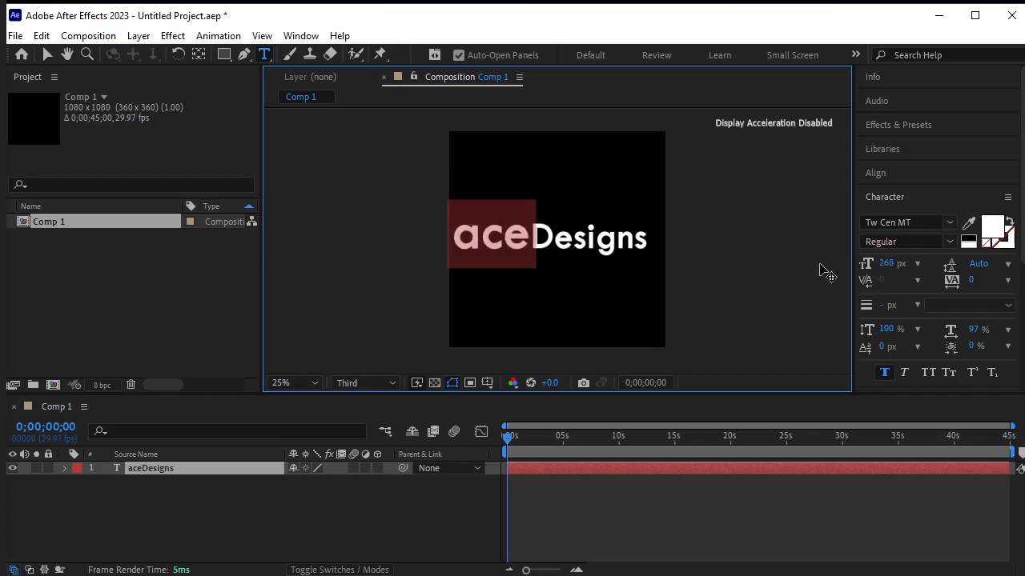
click(886, 264)
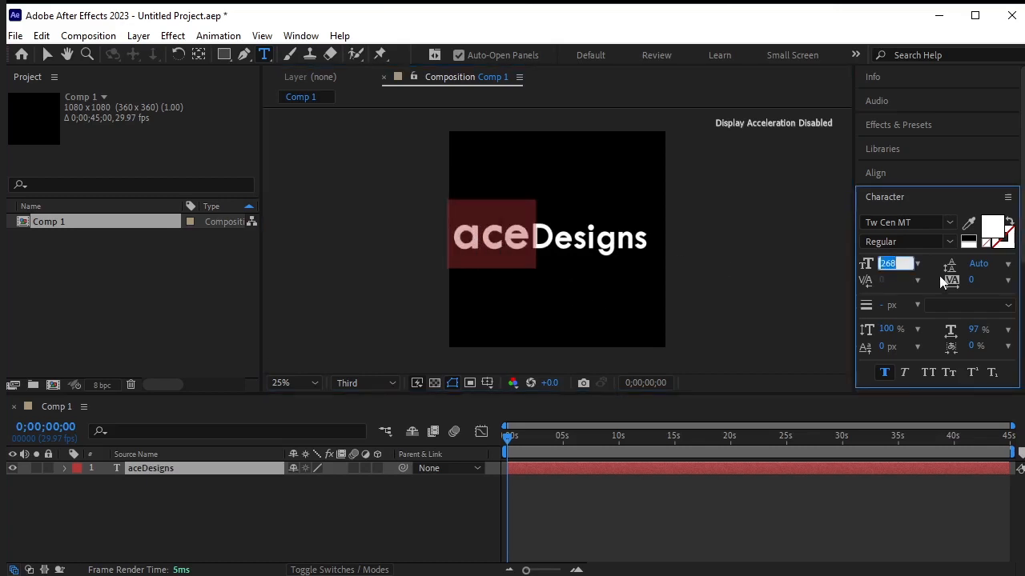
text(250)
key(Return)
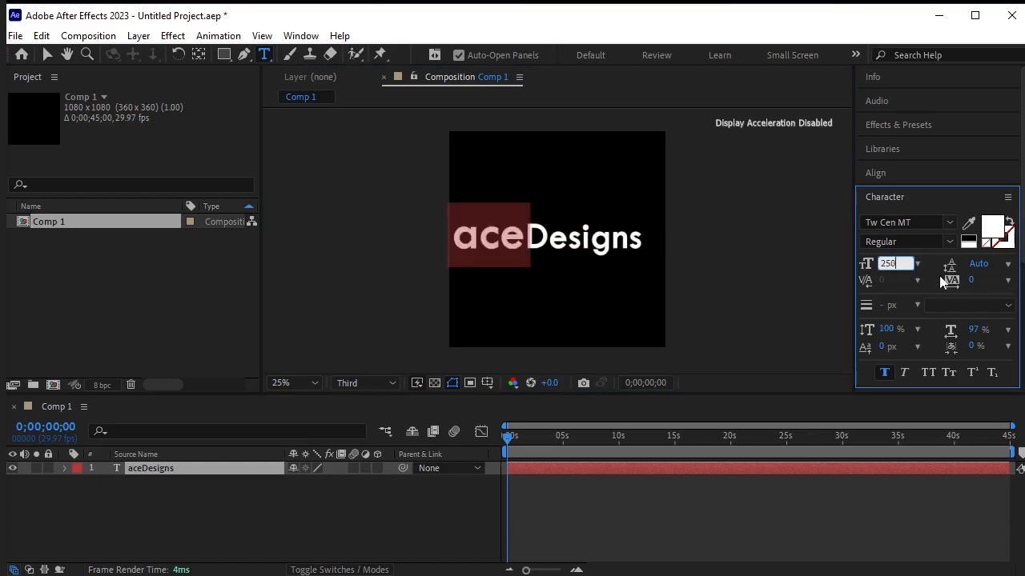
click(46, 53)
drag(596, 251, 606, 249)
Step: Set the fill color of the whole "aceDesigns" text to pink FF677E
click(992, 228)
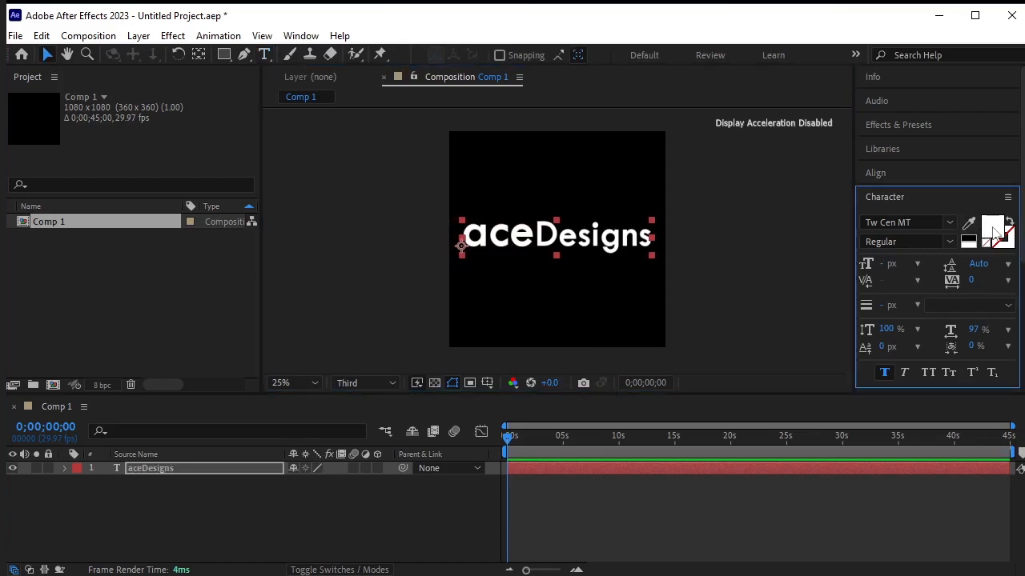
key(ctrl+v)
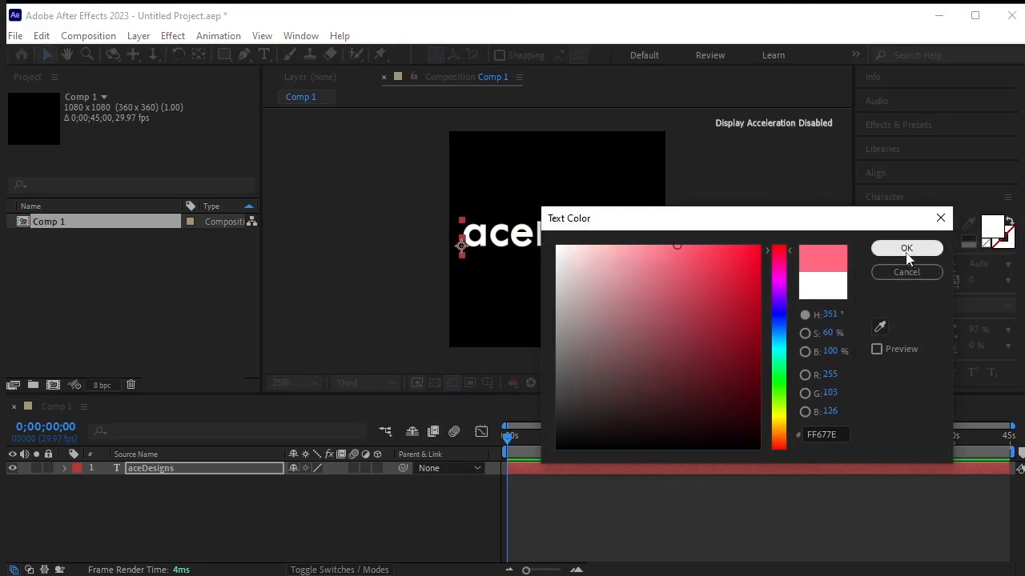
click(907, 248)
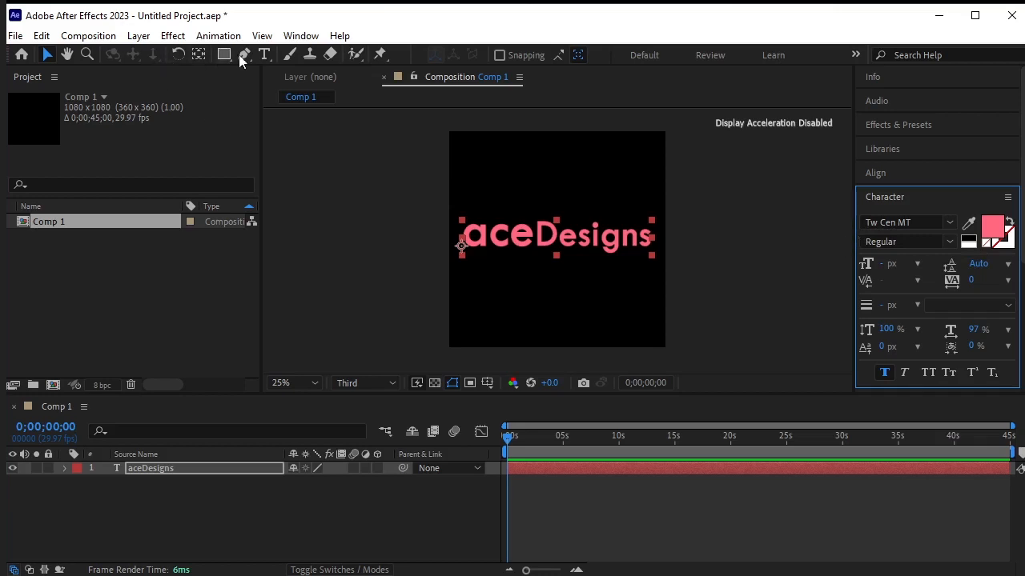
Step: Set the fill color of only the word "Designs" to white FFFFFF
click(264, 53)
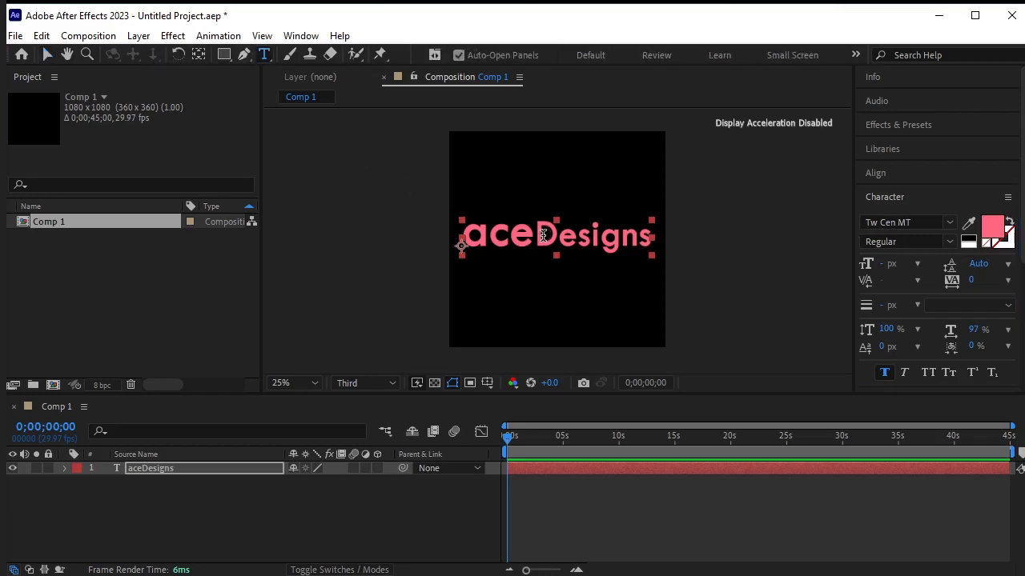
drag(541, 235, 657, 238)
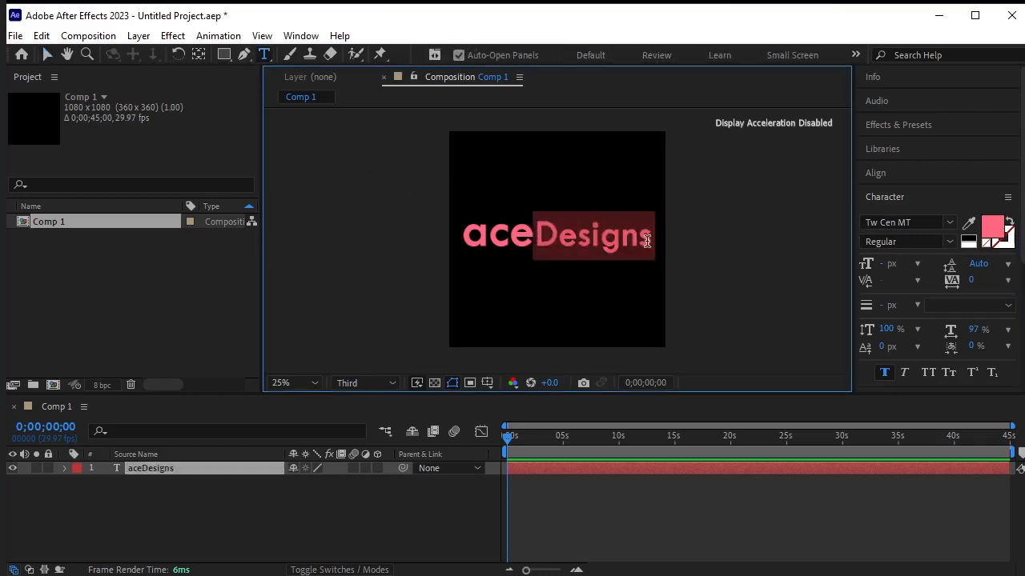
click(993, 229)
text(ffffff)
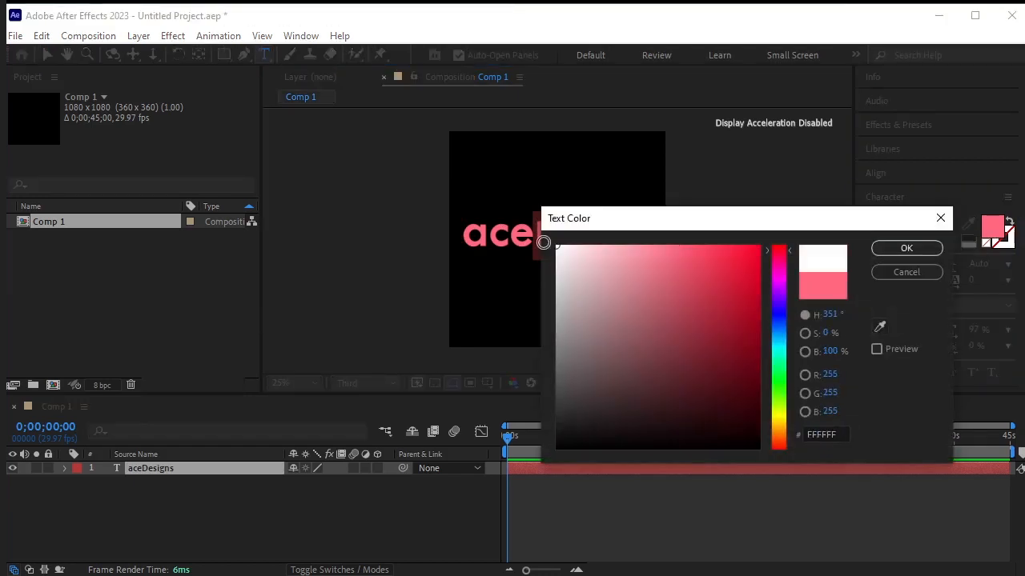
click(890, 248)
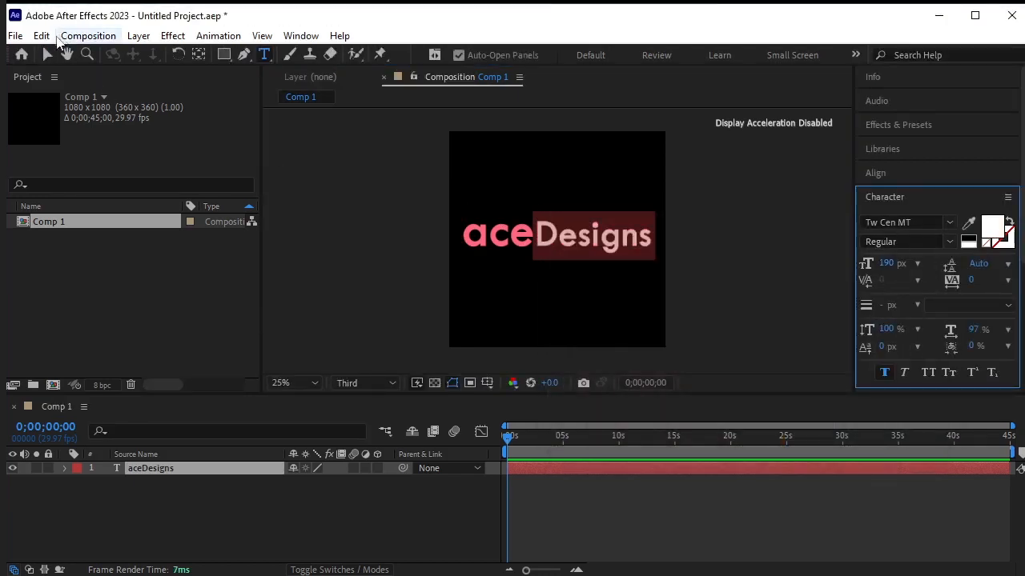
Step: Finish editing the text and add a Position animator to the "aceDesigns" layer, enlarging the timeline area to show its properties
click(46, 55)
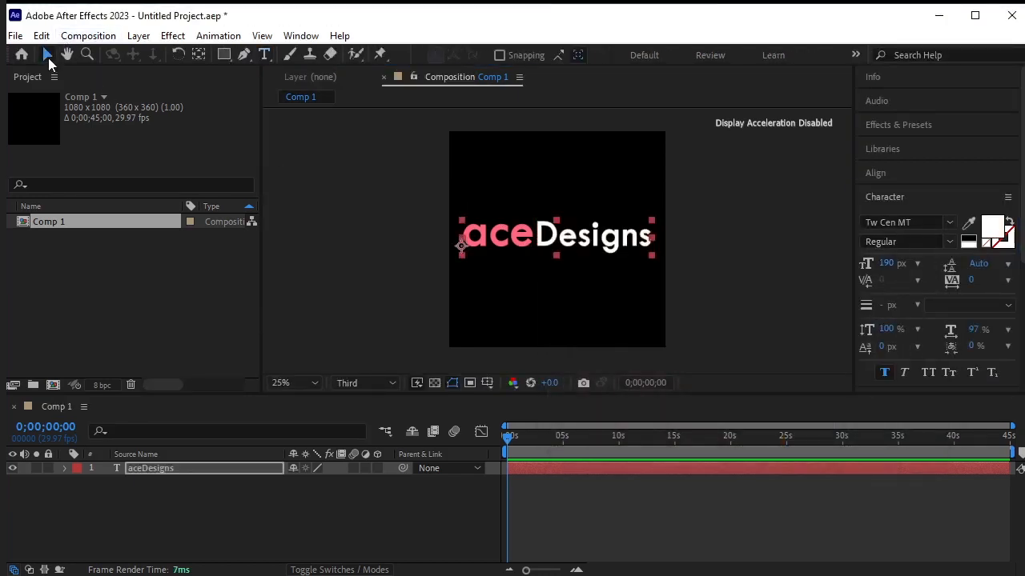
click(773, 312)
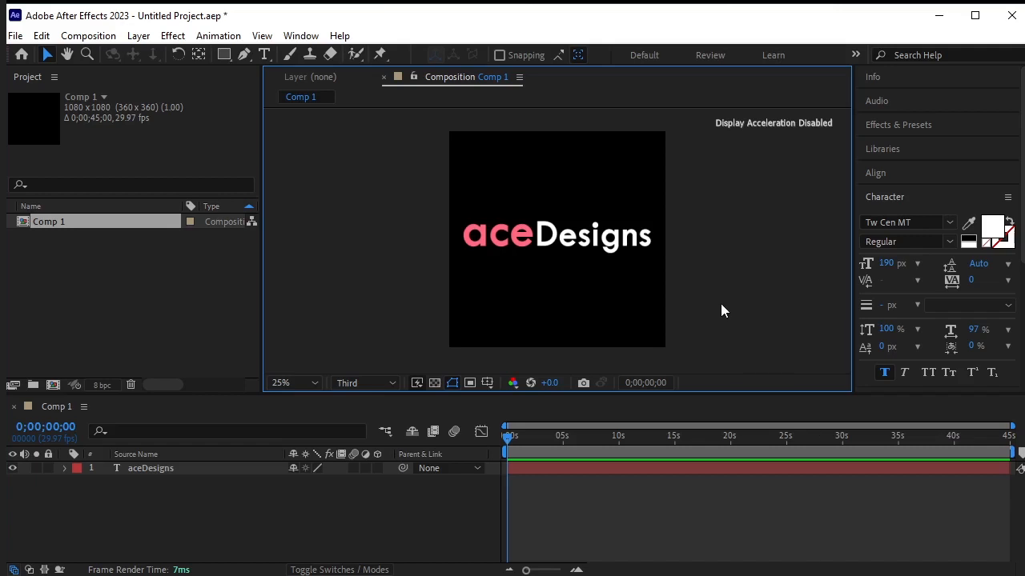
click(65, 468)
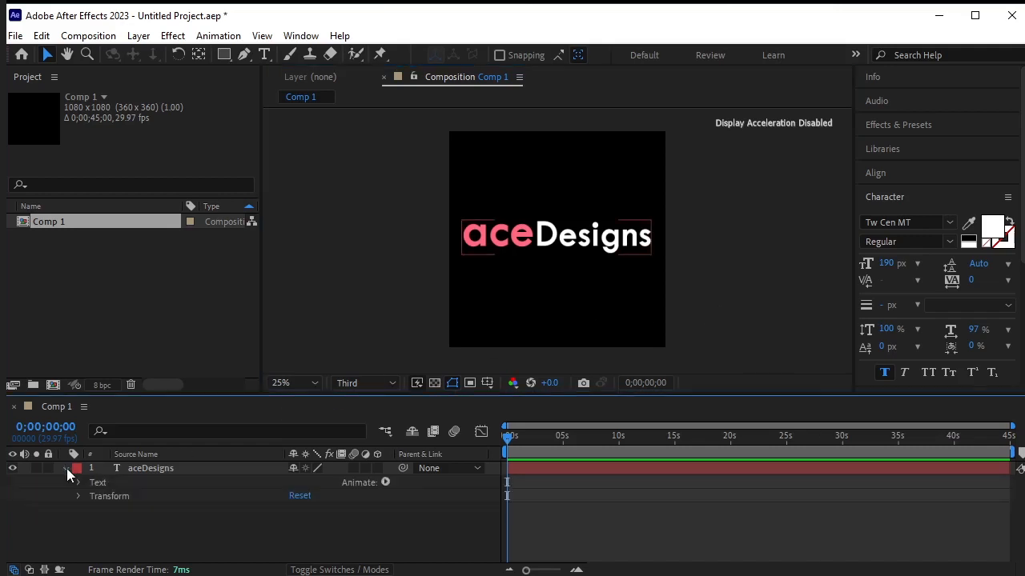
click(386, 483)
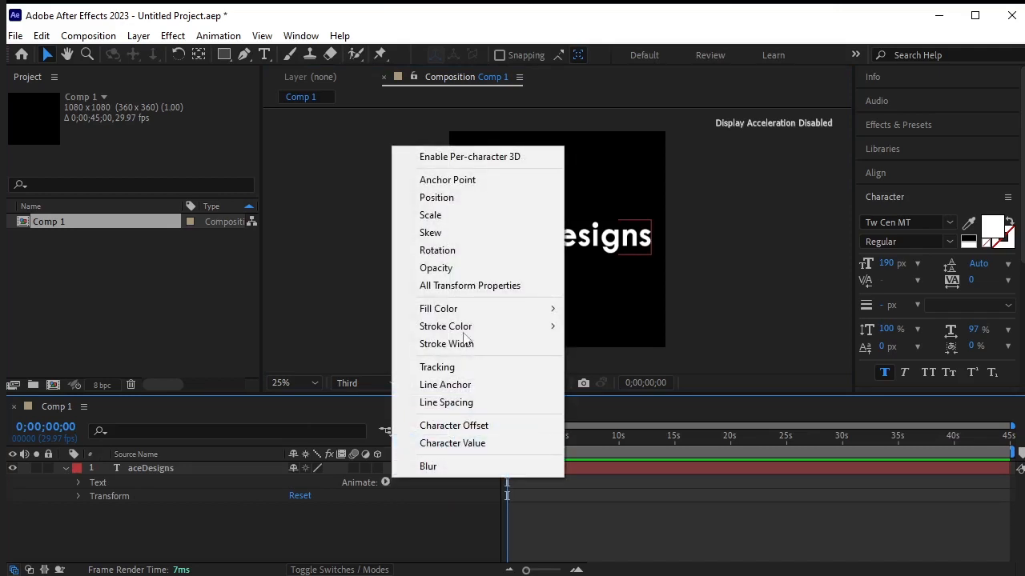
click(489, 197)
scroll(151, 459, down, 1)
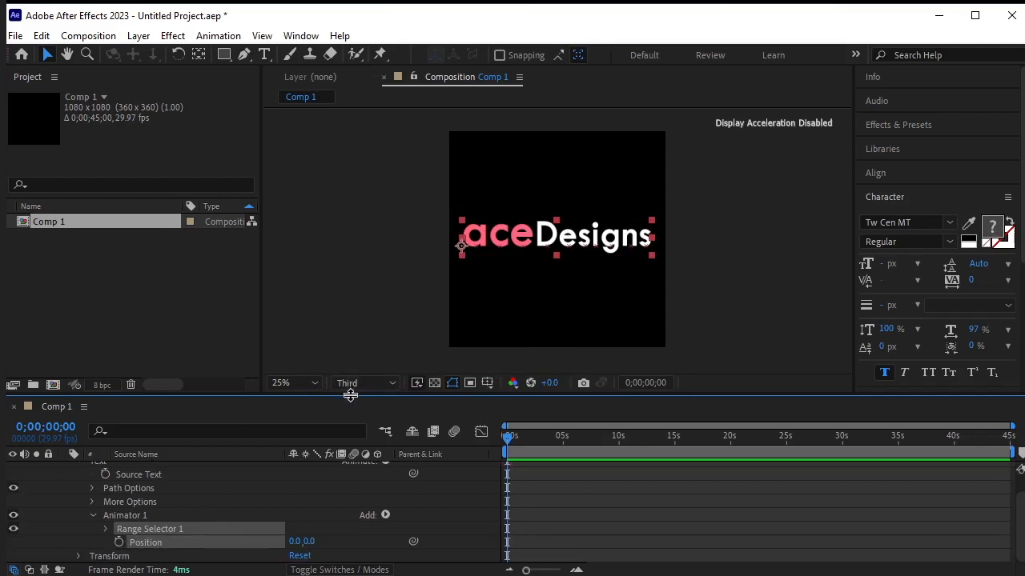
drag(350, 392, 362, 336)
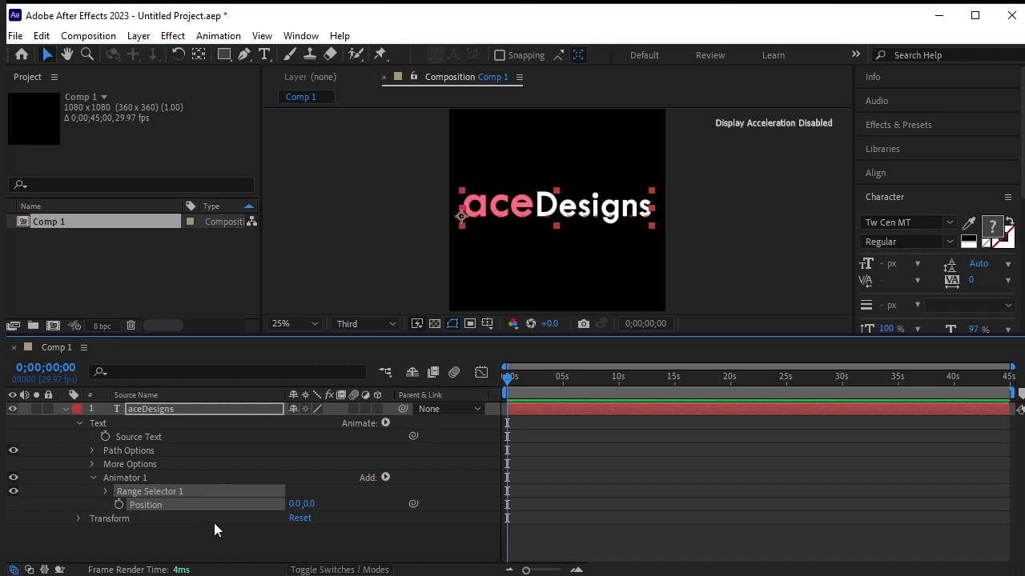
Step: Add an Expression selector to Animator 1 of the "aceDesigns" text layer
click(385, 478)
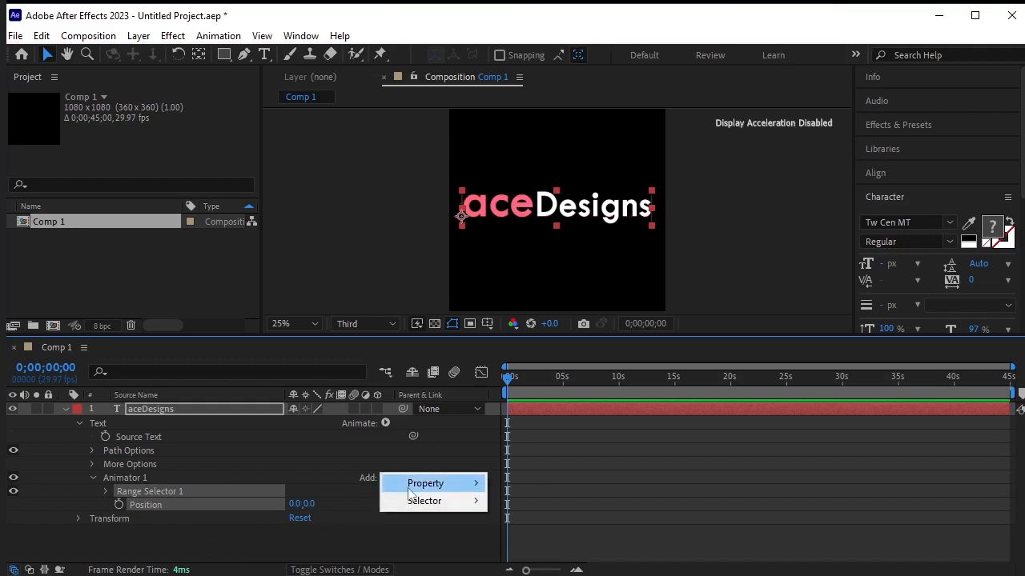
mouse_move(416, 502)
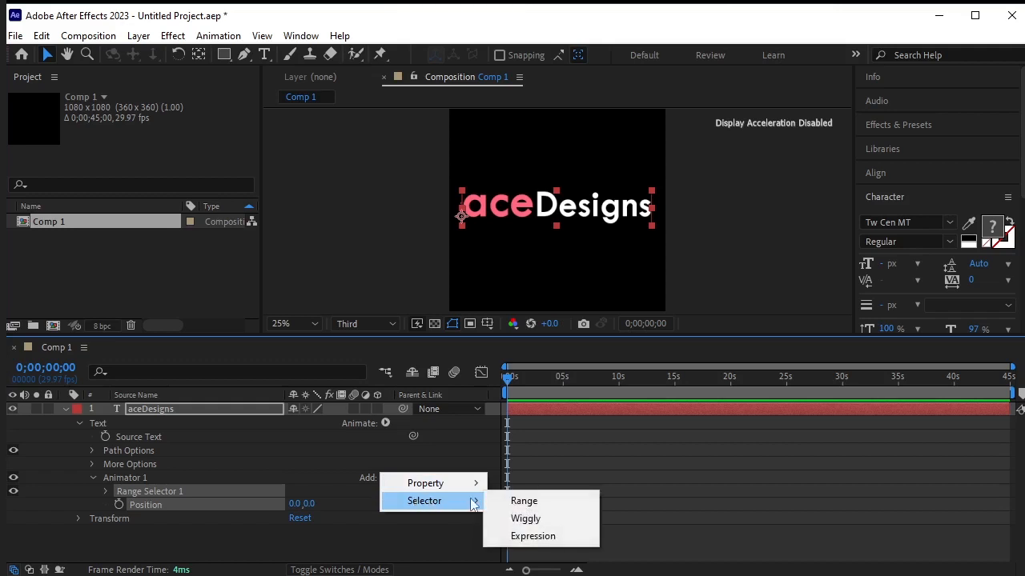
click(557, 542)
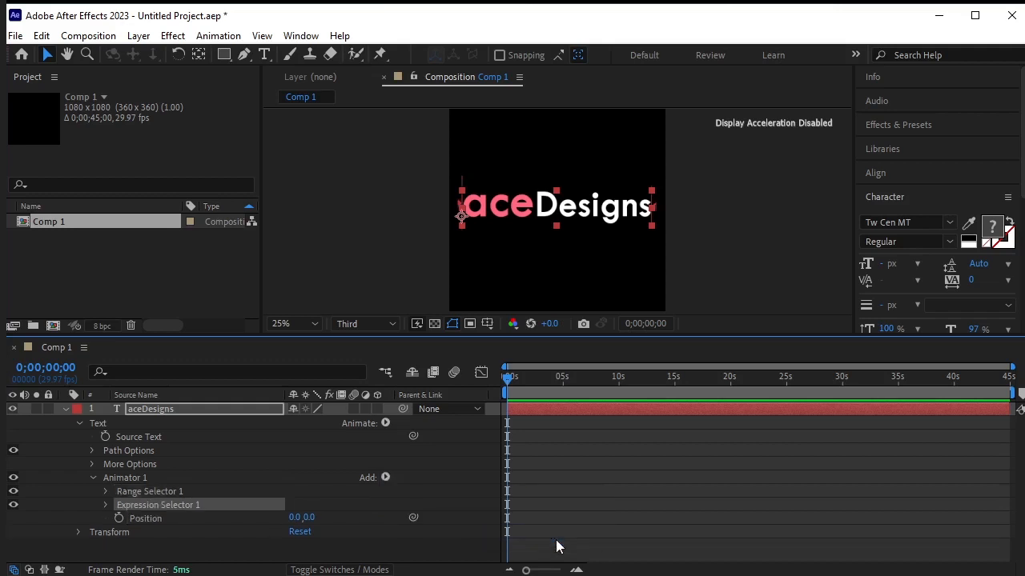
Step: Replace the expression selector's default Amount expression with the copied per-character delay code starting with "delay = .1;" and "myDelay = delay*textIndex;"
click(104, 505)
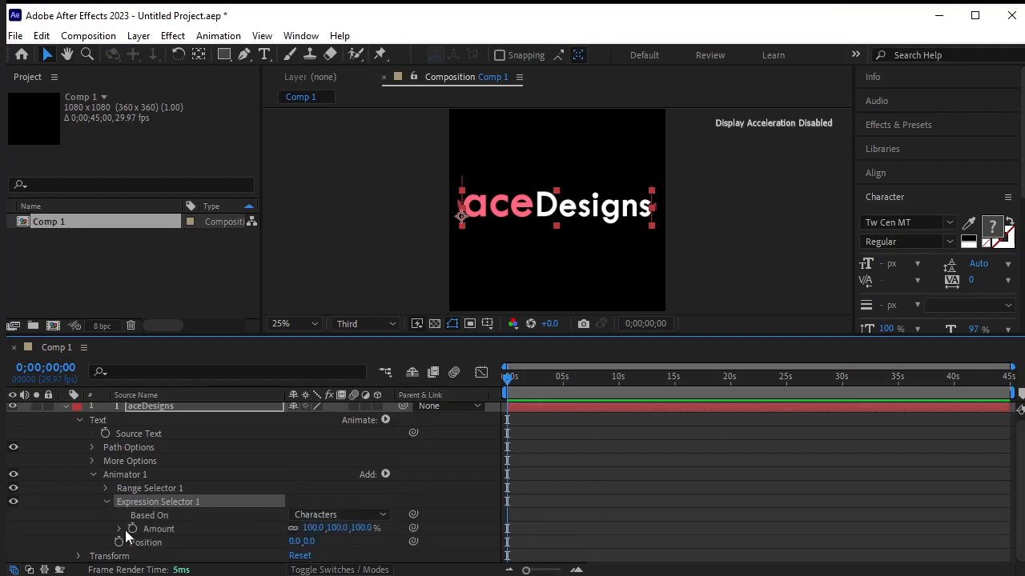
click(120, 529)
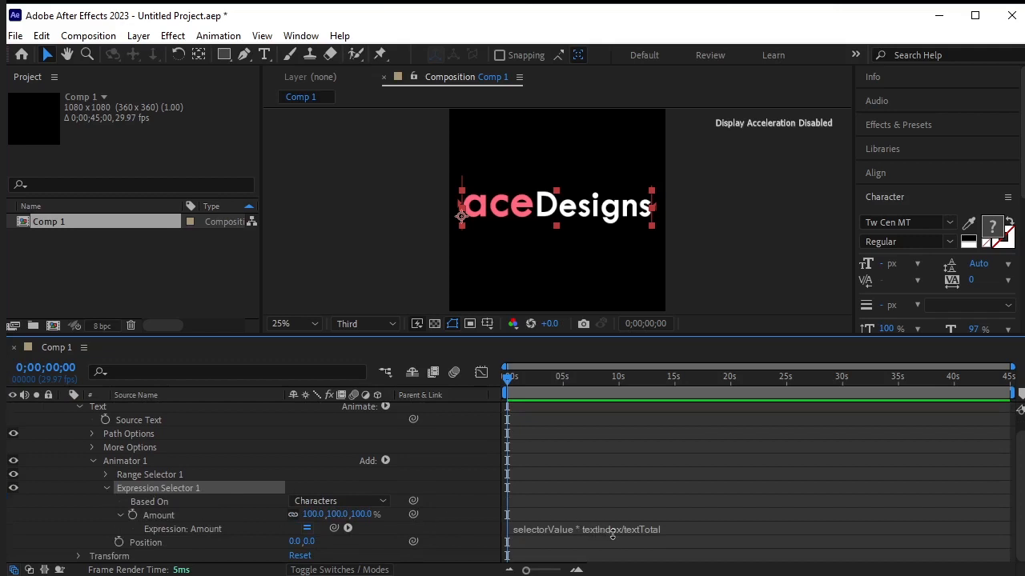
click(665, 528)
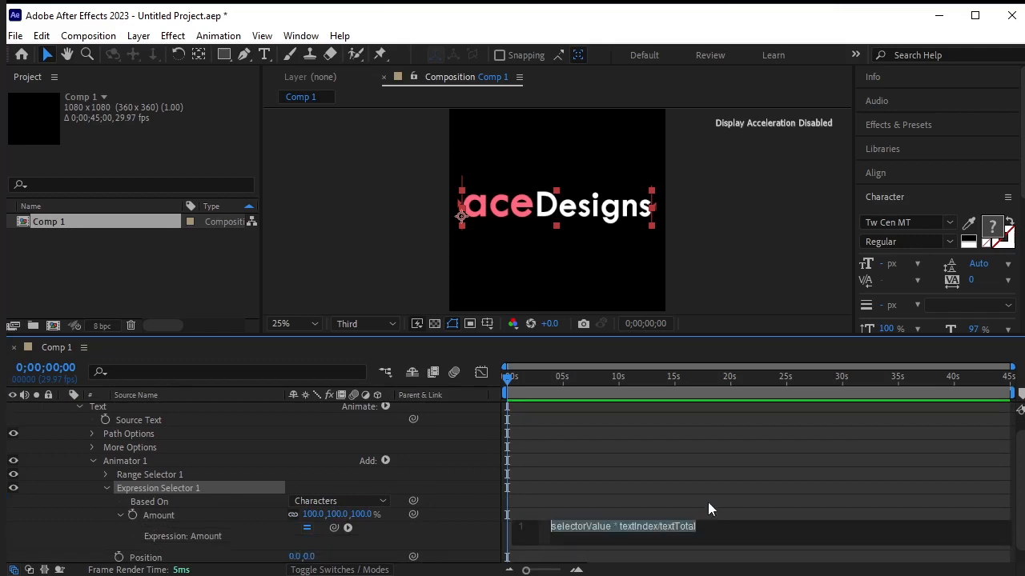
key(ctrl+v)
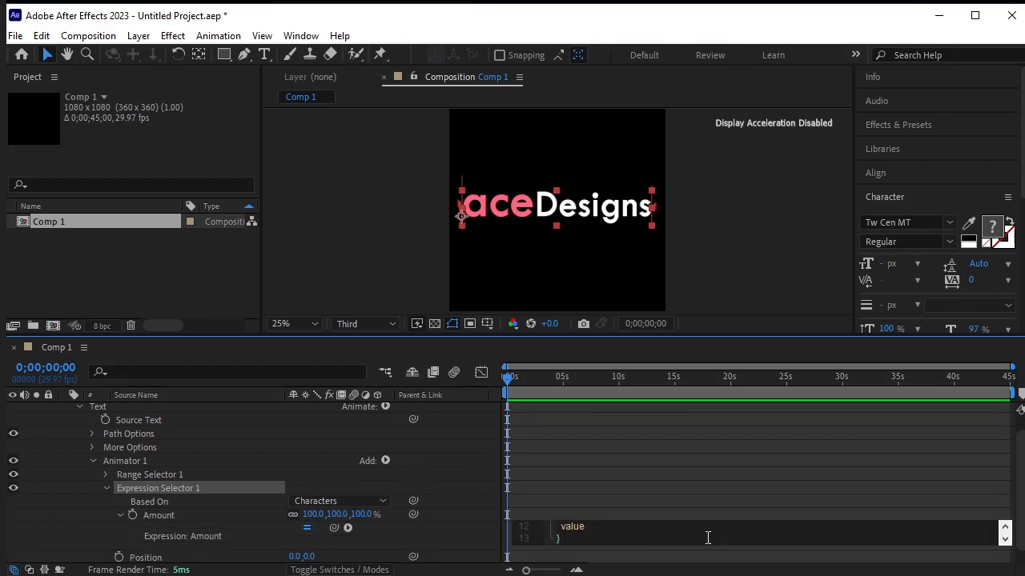
click(452, 481)
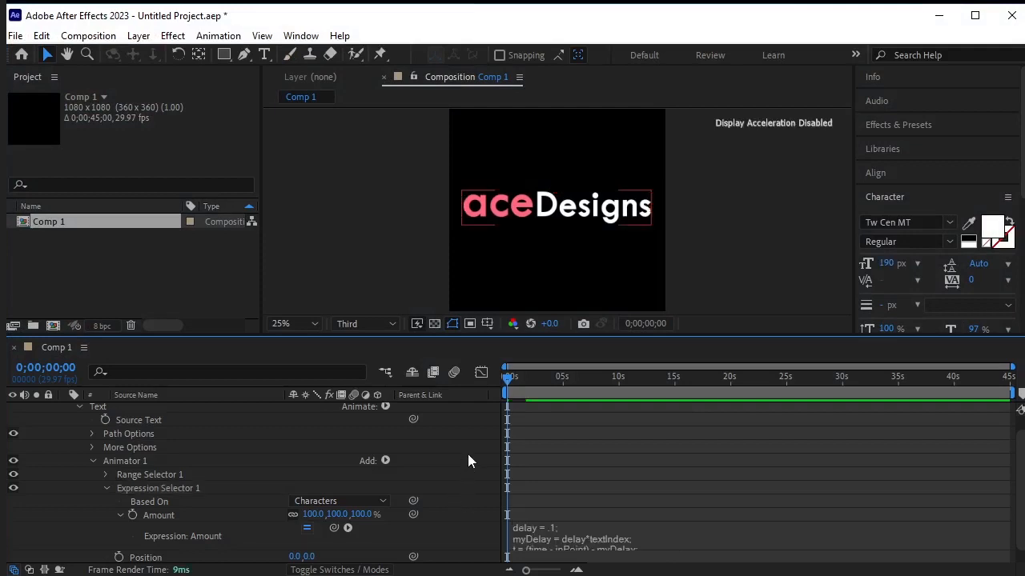
Step: Play back the composition to check the text with the new Amount expression
scroll(331, 484, down, 1)
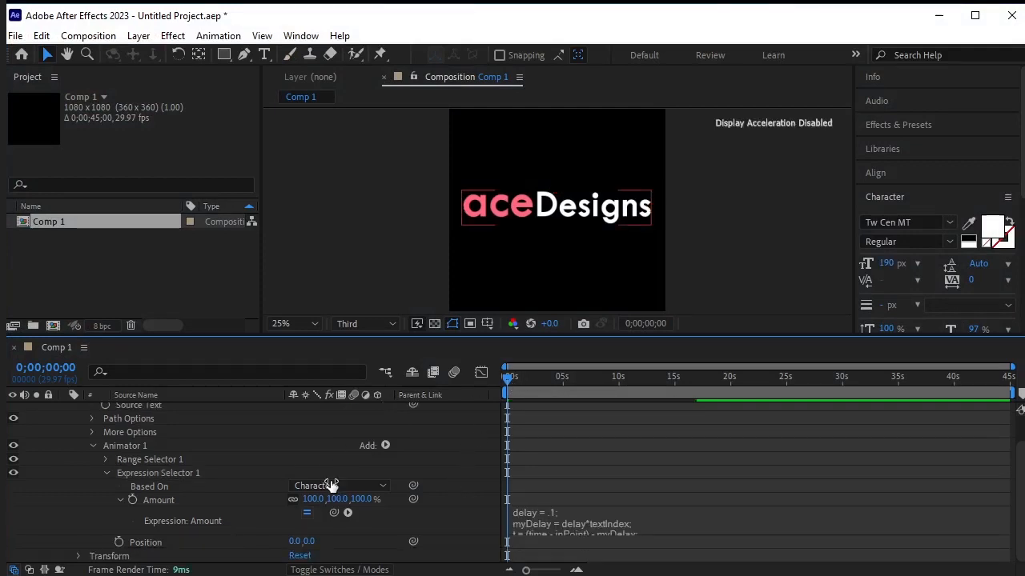
key(space)
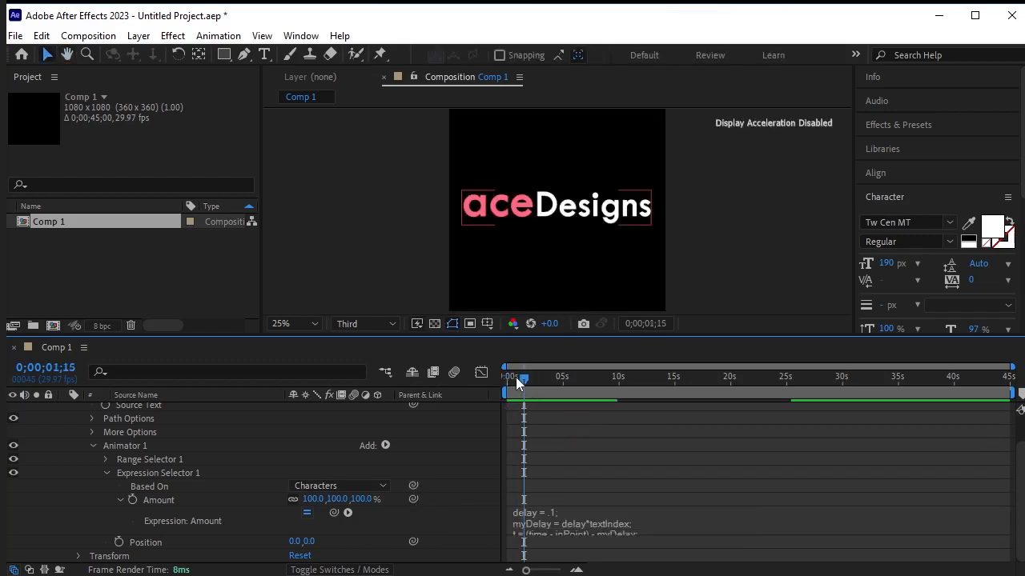
key(space)
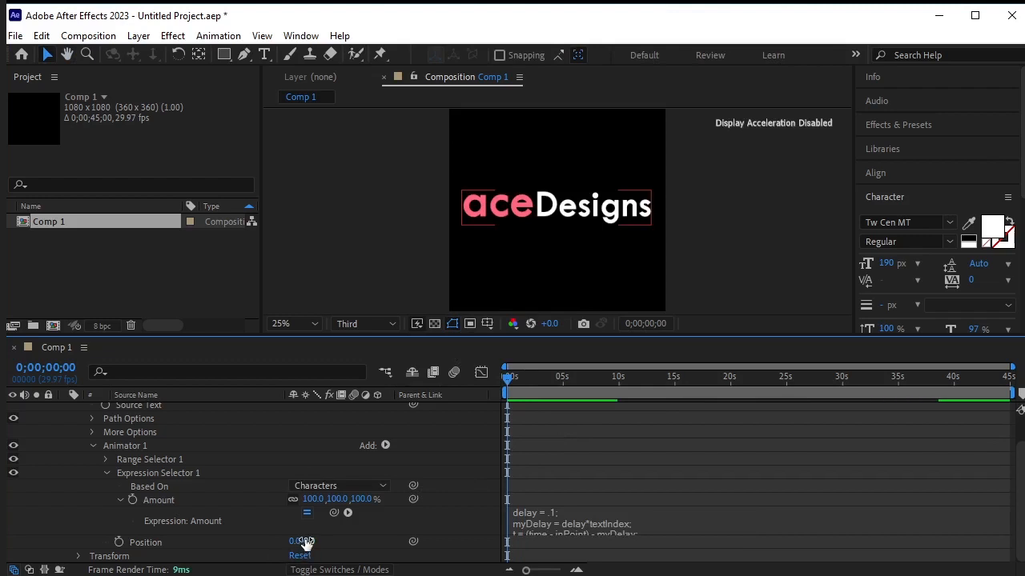
Step: Set the Position animator's vertical offset to -671 so the letters enter from above, and preview the animation
drag(304, 542, 269, 567)
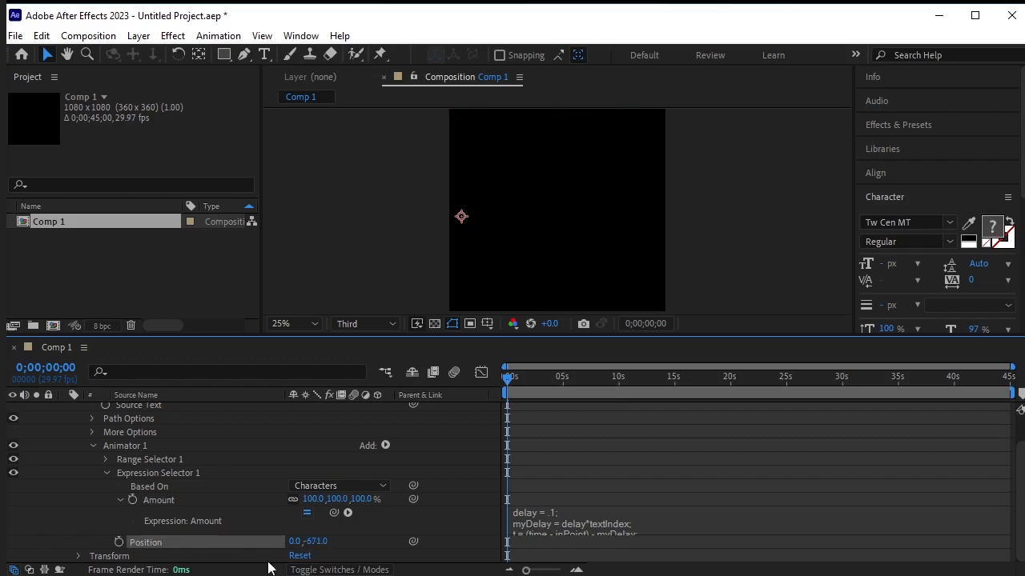
key(space)
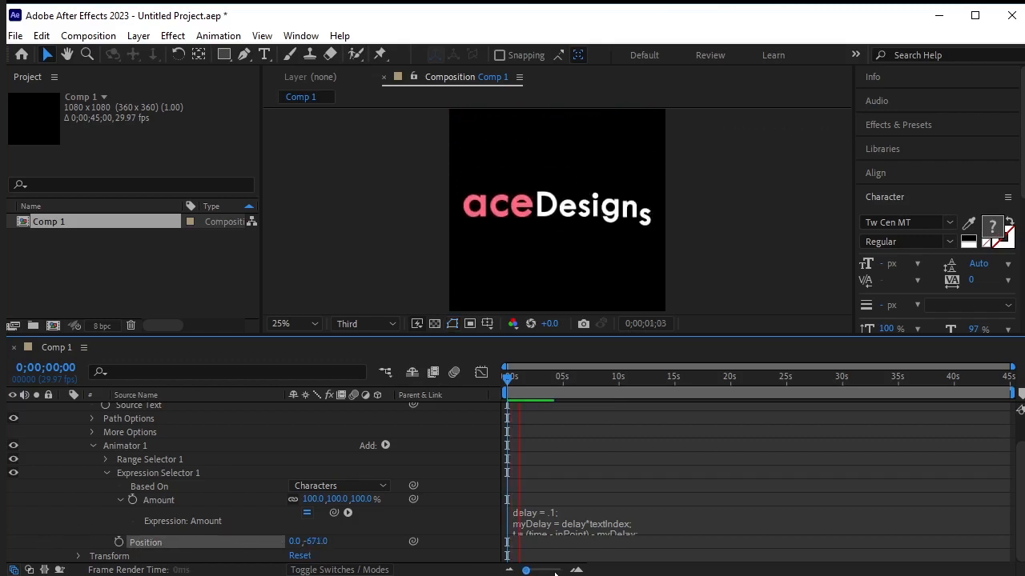
key(space)
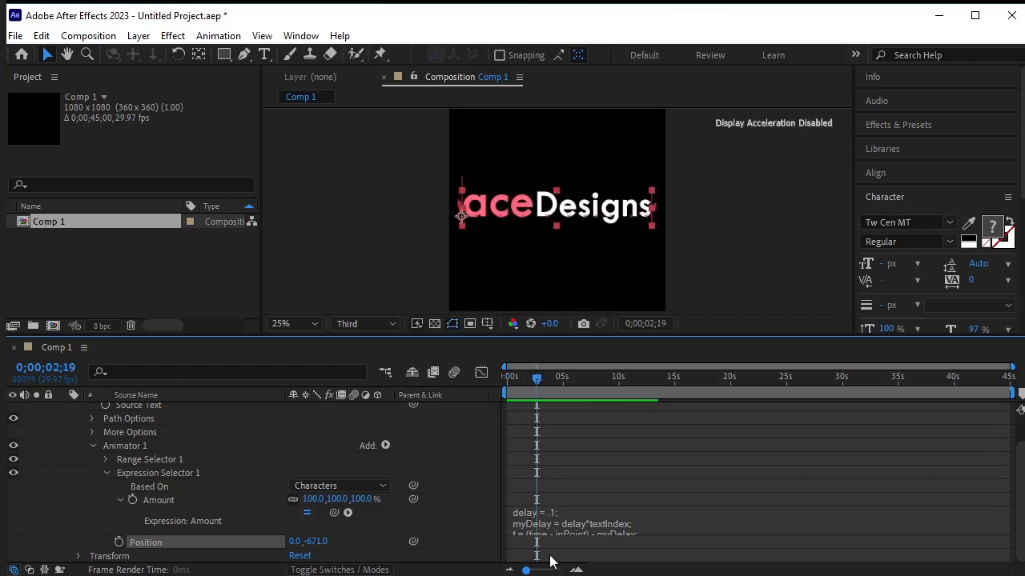
key(space)
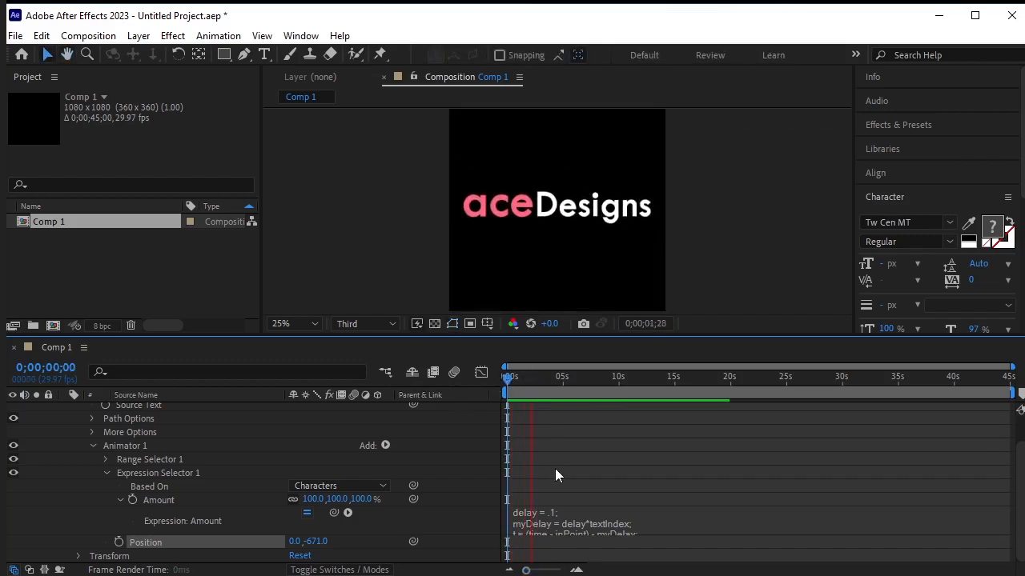
key(space)
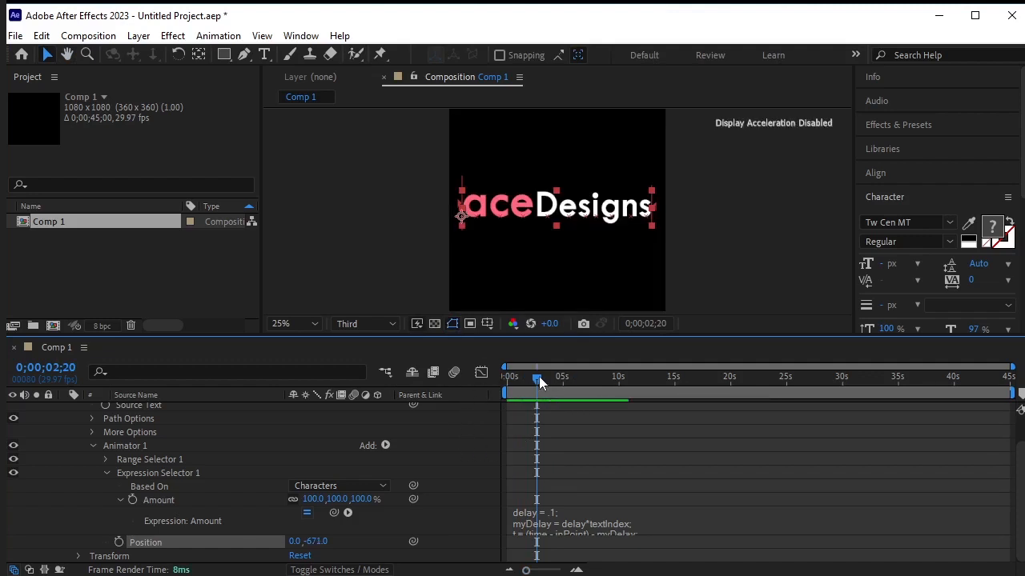
Step: At the start of the composition, set the Position animator's vertical offset to 658 so the letters enter from below, and preview the animation
drag(538, 376, 451, 387)
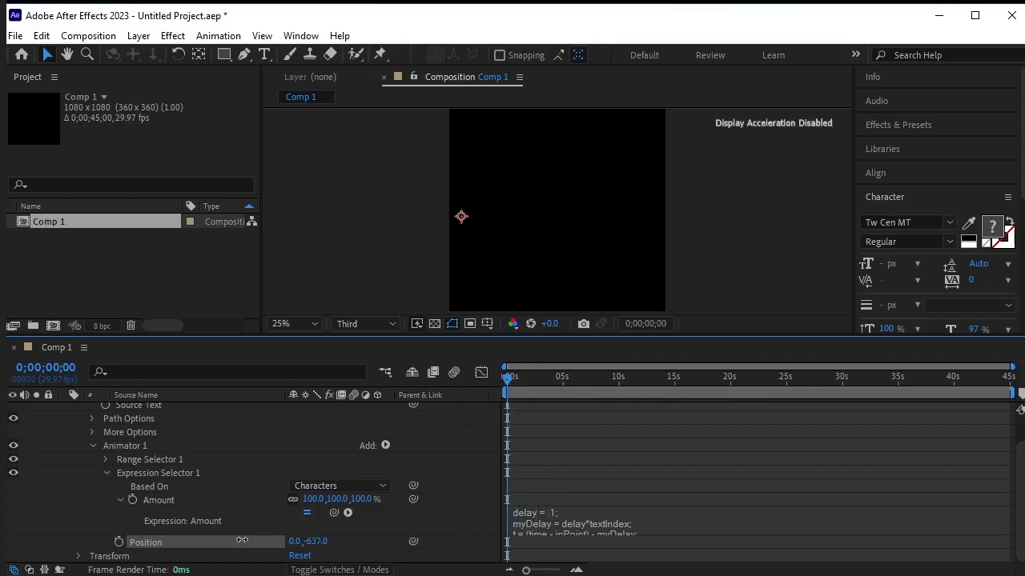
drag(242, 540, 825, 529)
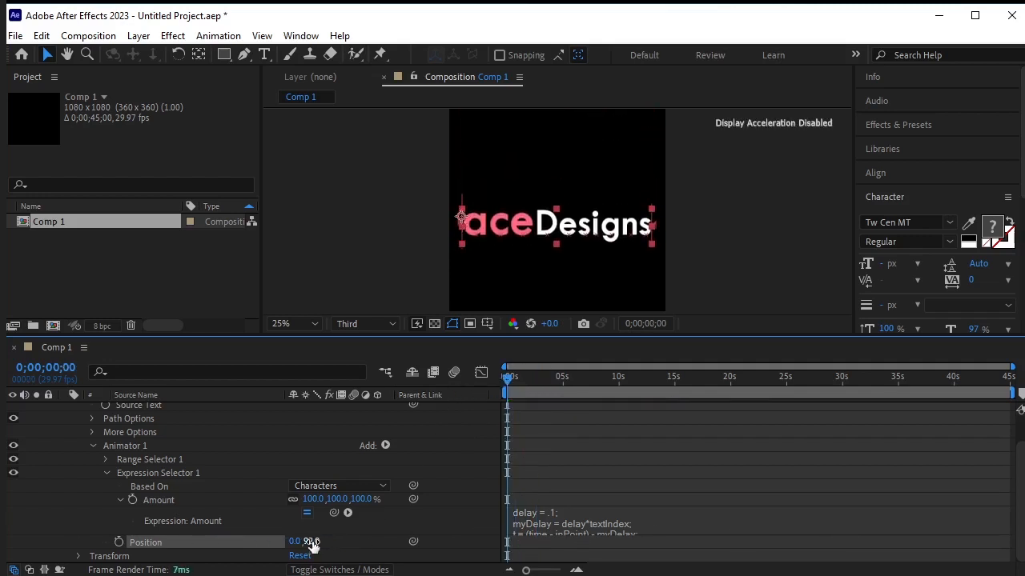
drag(313, 544, 627, 521)
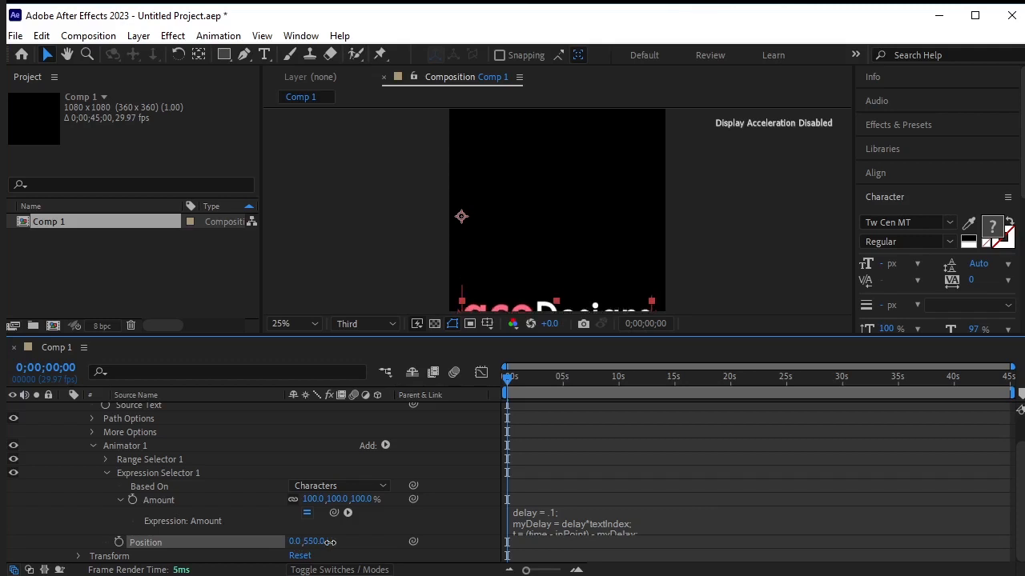
drag(330, 542, 392, 534)
click(298, 323)
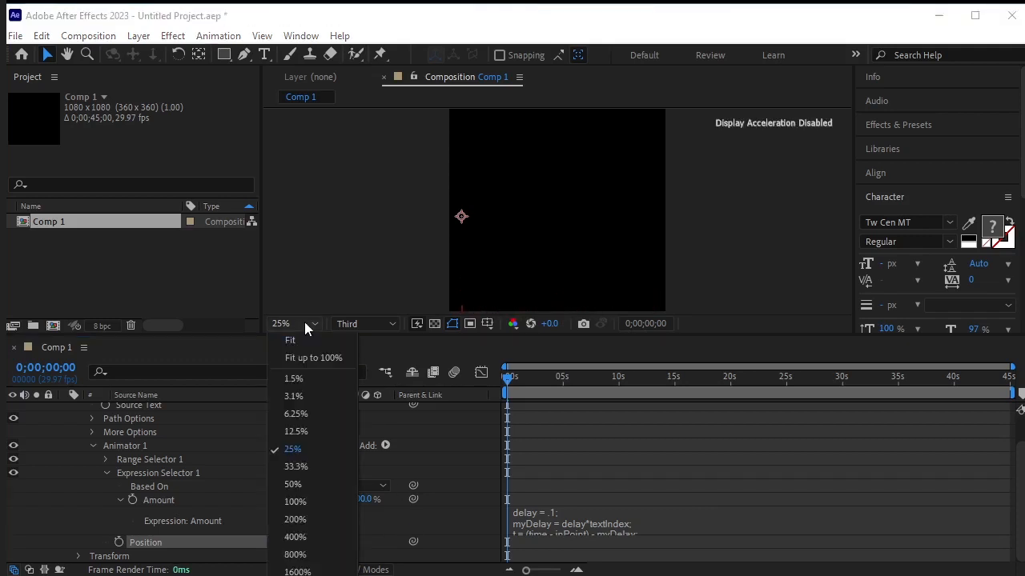
click(307, 335)
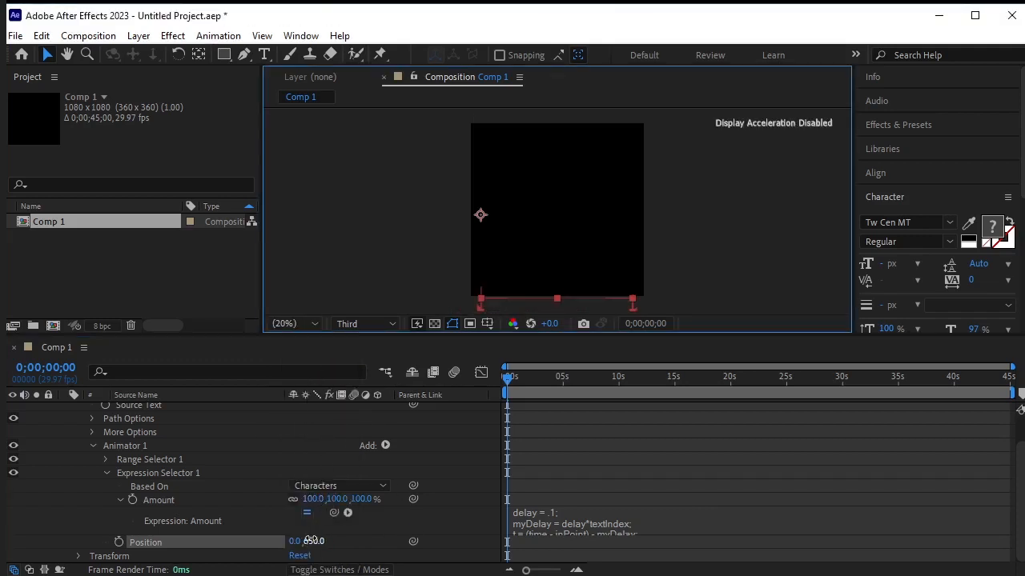
drag(312, 540, 316, 539)
key(space)
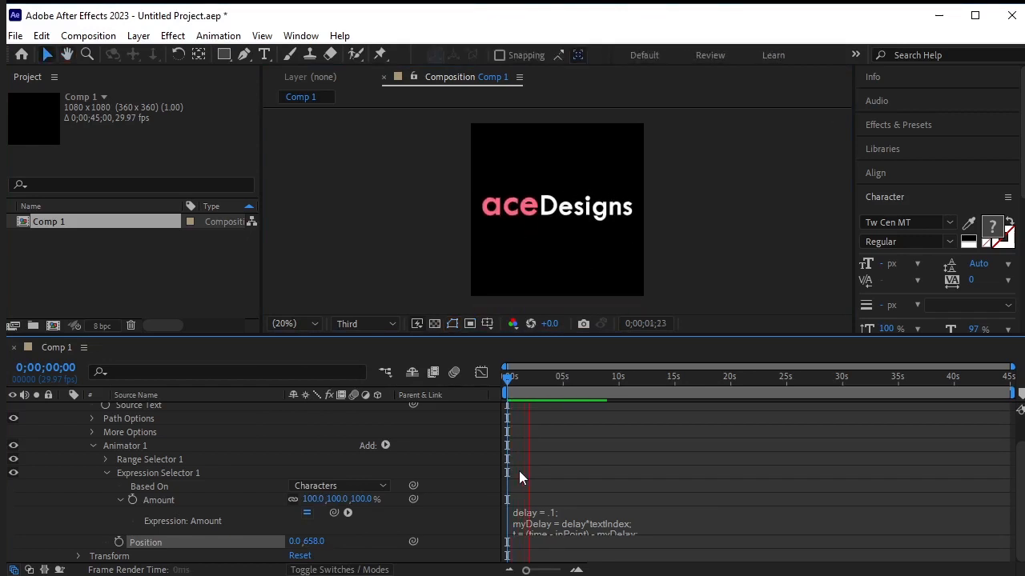
click(549, 377)
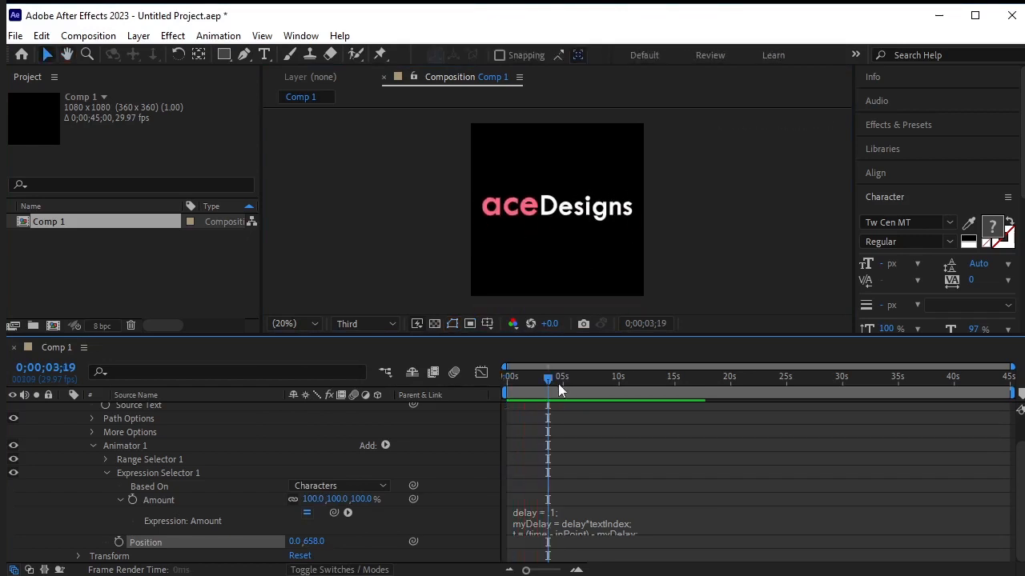
Step: Reset the Position animator's vertical offset to 0 and, at the composition start, set its horizontal offset to -726
click(312, 542)
text(0)
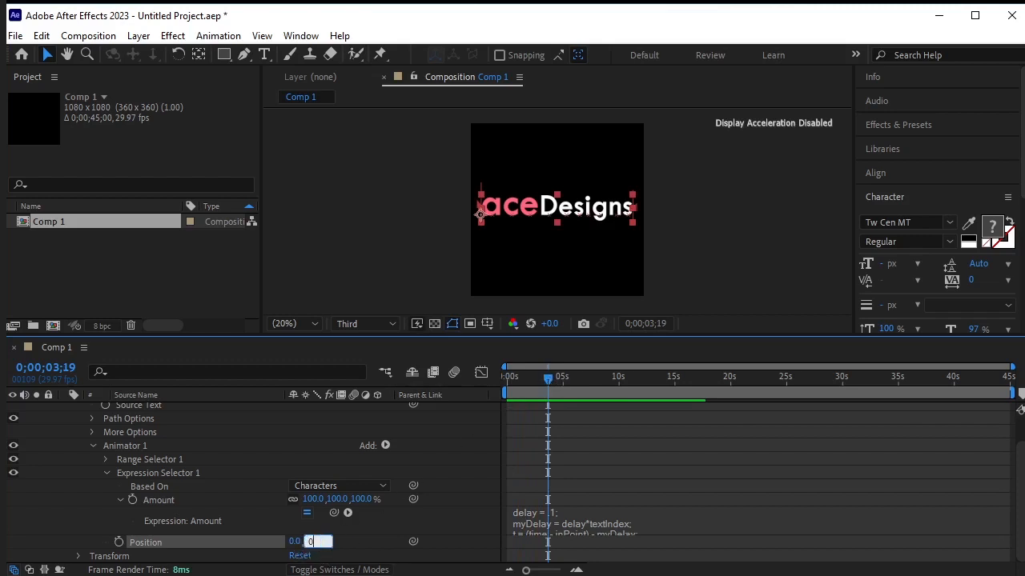
key(Return)
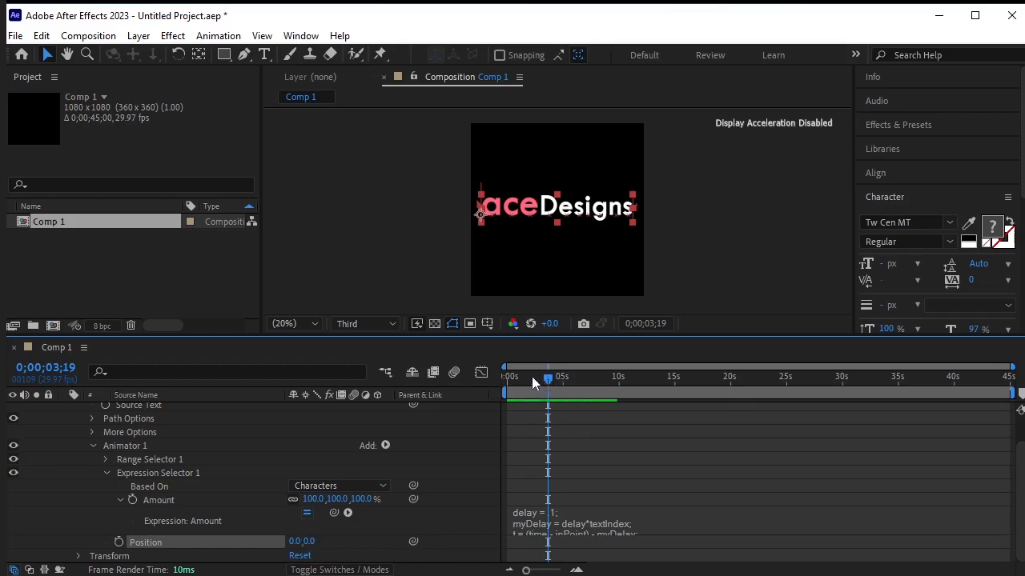
drag(532, 376, 344, 376)
drag(295, 541, 50, 541)
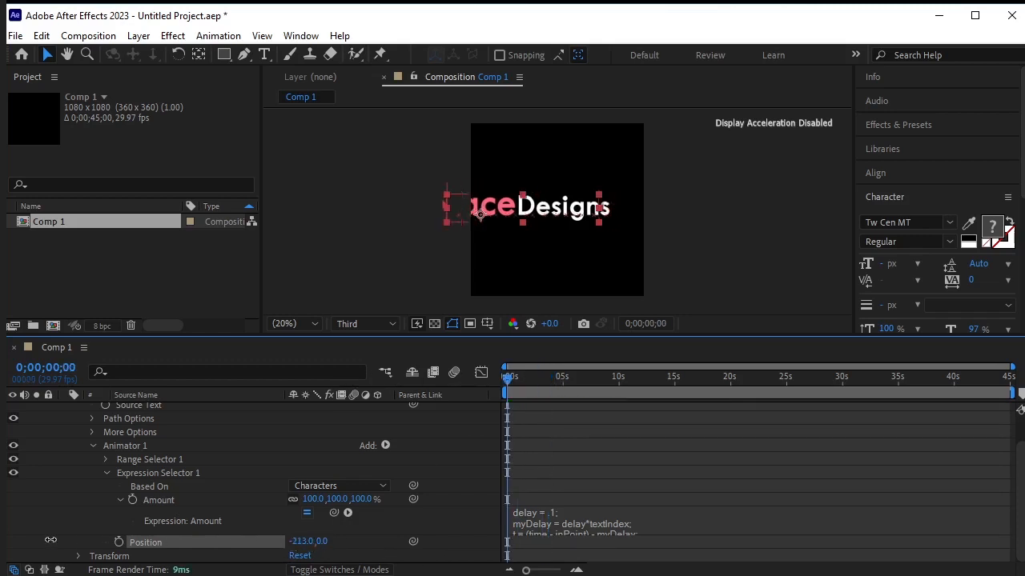
drag(298, 541, 190, 558)
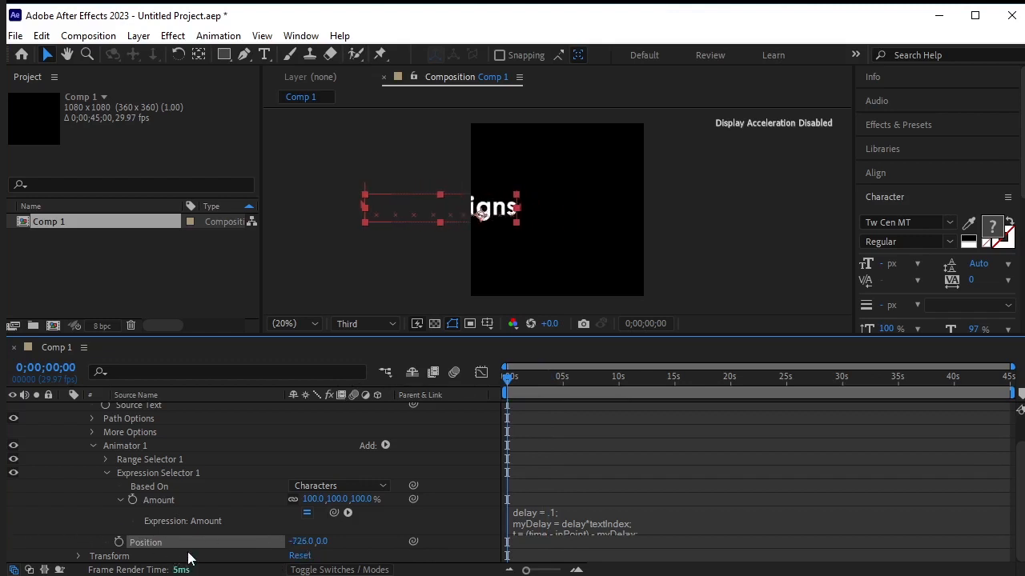
Step: Try a horizontal offset of -1034 for the Position animator and preview the letters entering from the side
drag(309, 543, 265, 536)
drag(82, 520, 36, 519)
key(space)
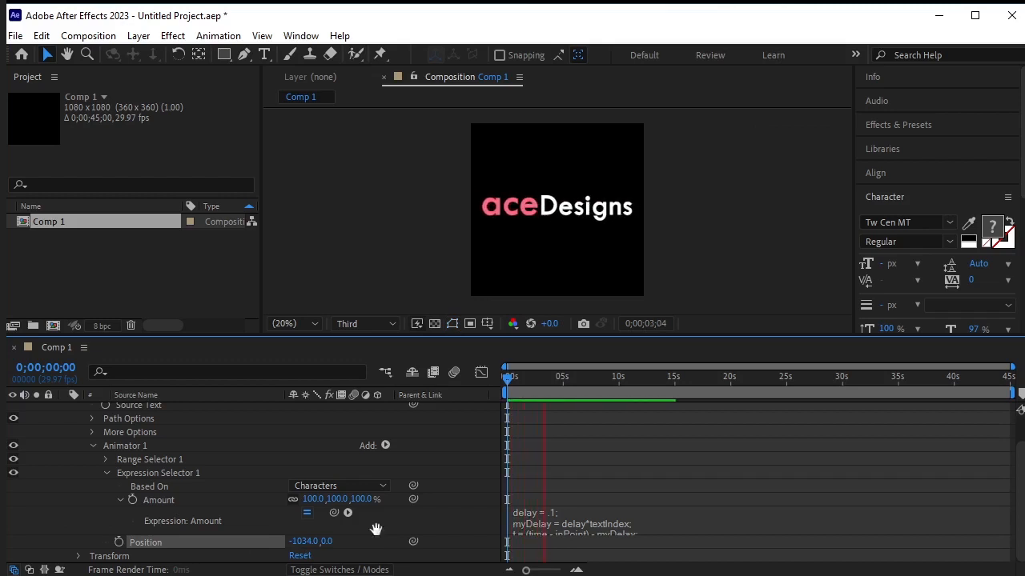
key(space)
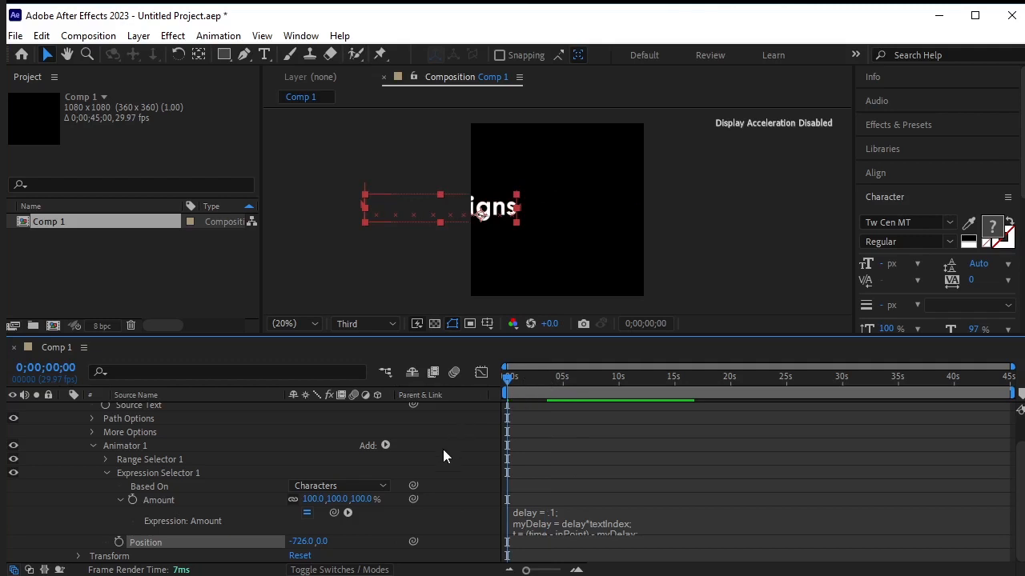
Step: Set the Position animator's horizontal offset to 1097 so the letters enter from the right, and preview the animation
click(299, 542)
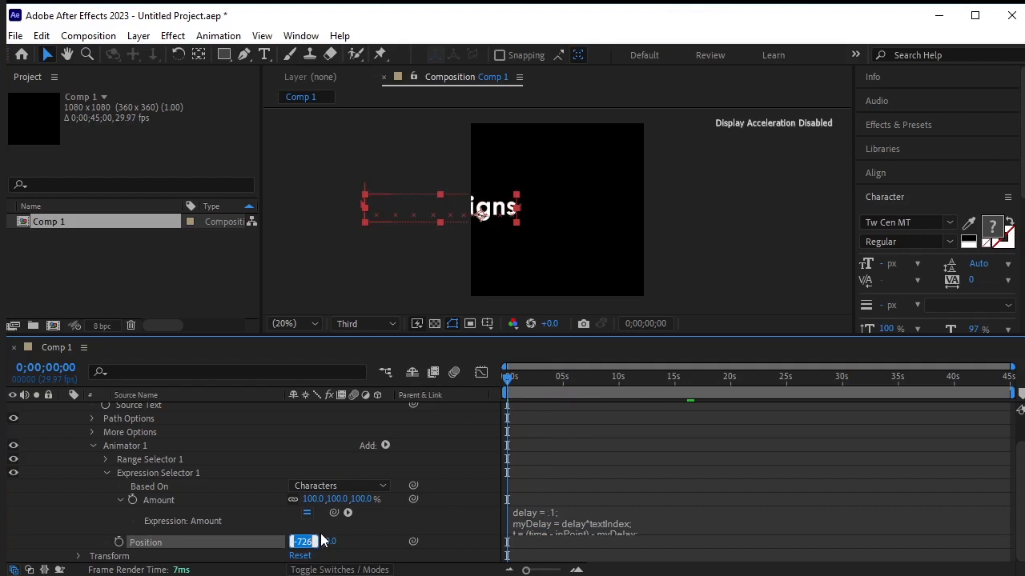
text(7)
key(Return)
drag(301, 543, 566, 515)
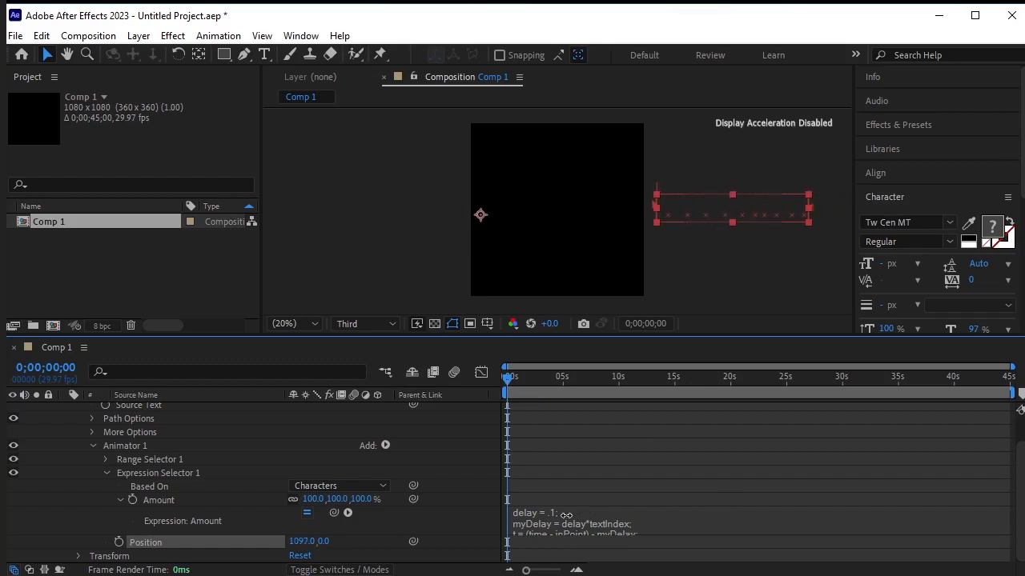
key(space)
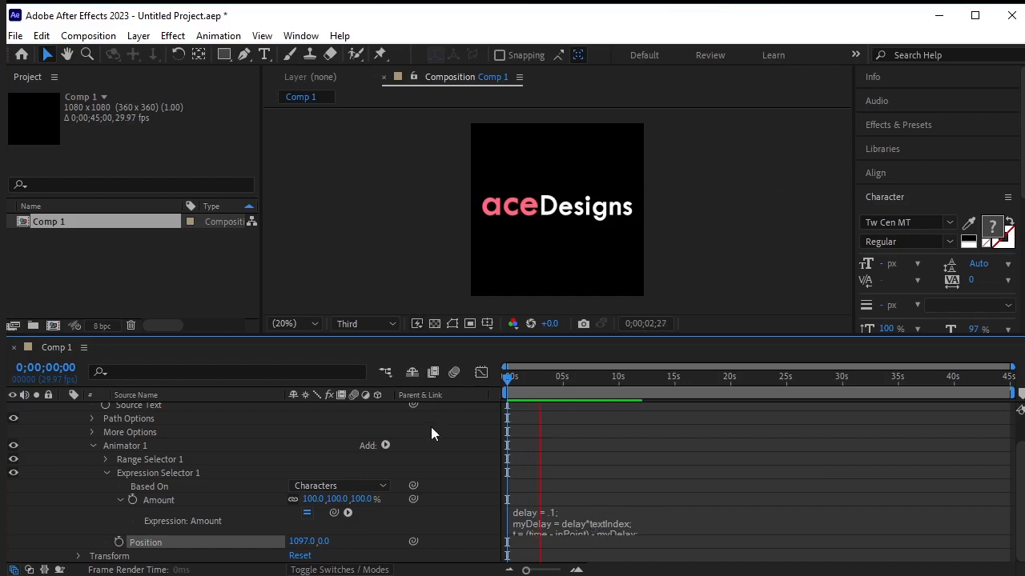
Step: Enlarge the composition view, trim the work area to about the first 5 seconds, and preview the letter animation
drag(366, 336, 359, 504)
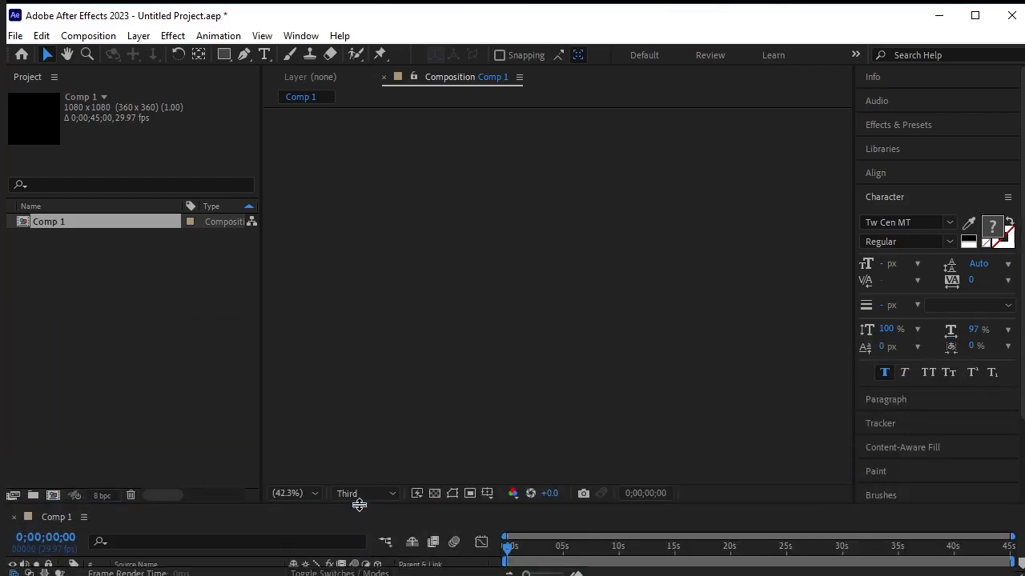
key(space)
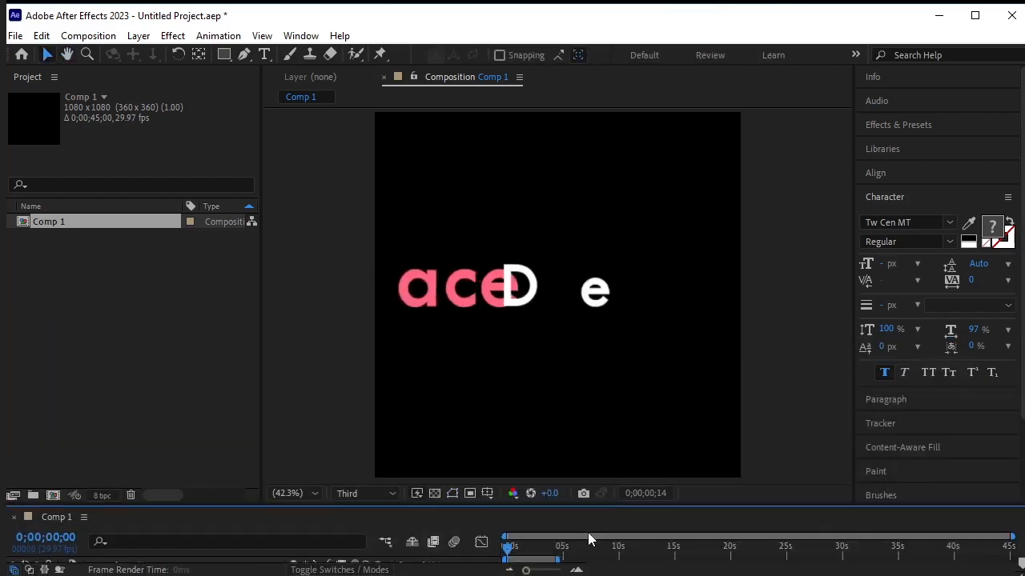
key(space)
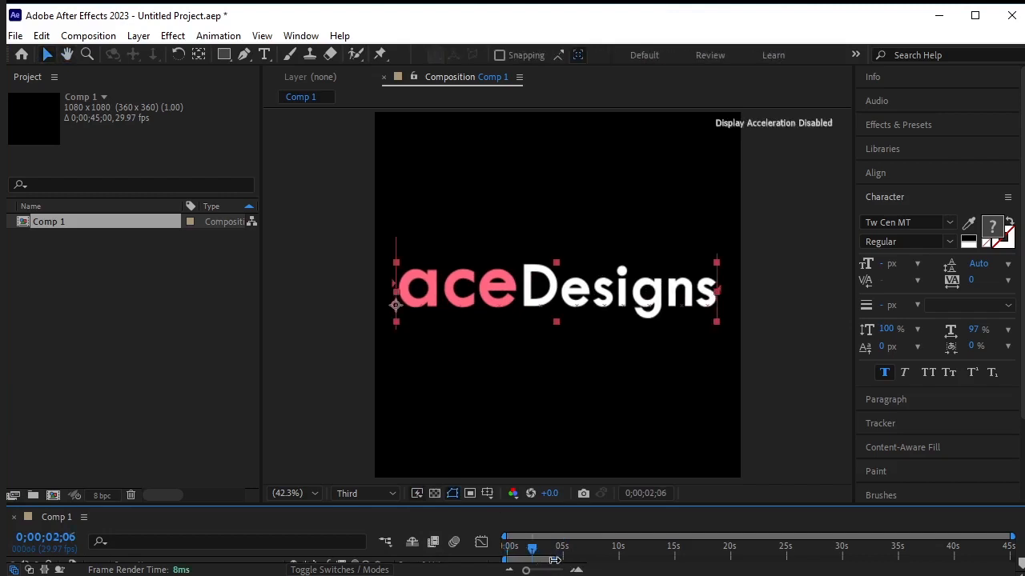
Step: Return to the composition start, shorten the work area to about 2.5 seconds, and replay the letter animation
drag(529, 551, 505, 552)
key(space)
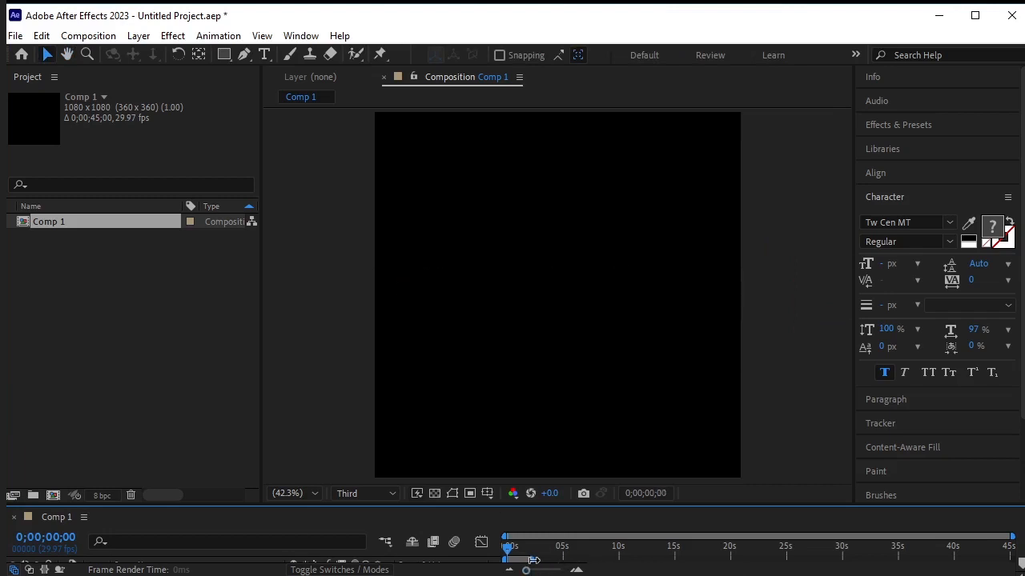
key(space)
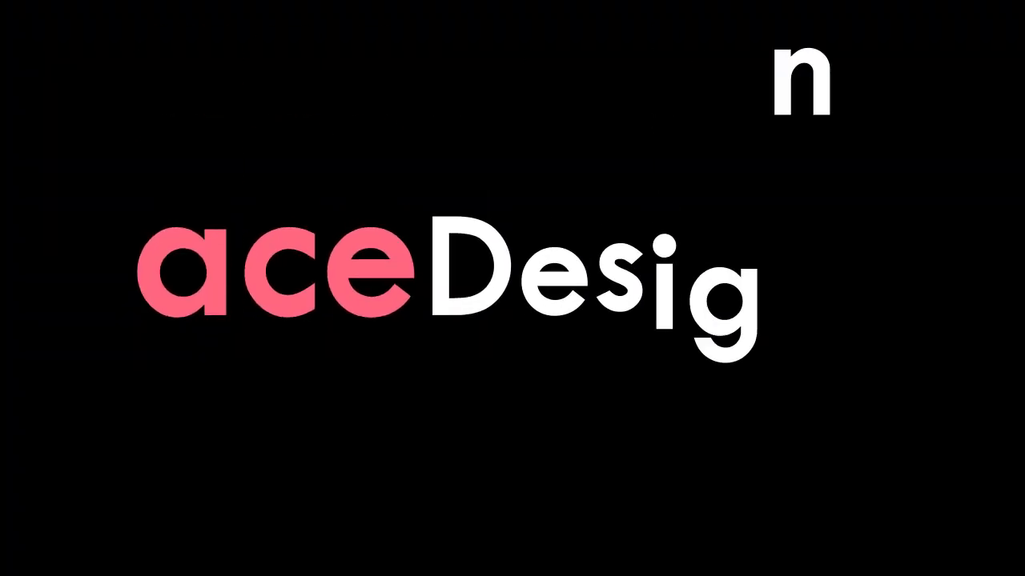